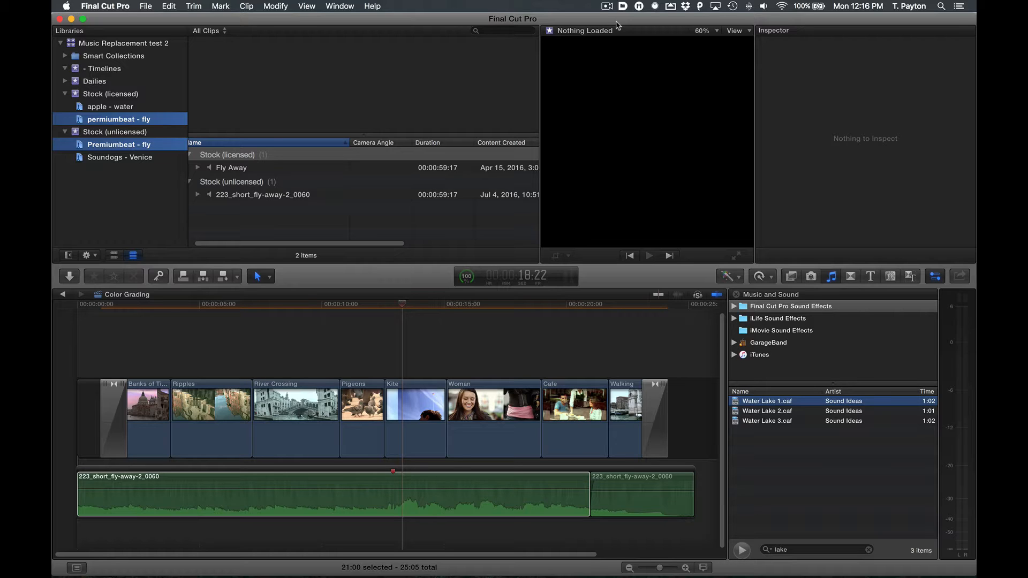
Switch to Safari to view the YouTube tutorial on replacing preview audio using multicam, and return to Final Cut Pro
key(super+Tab)
key(super+Tab)
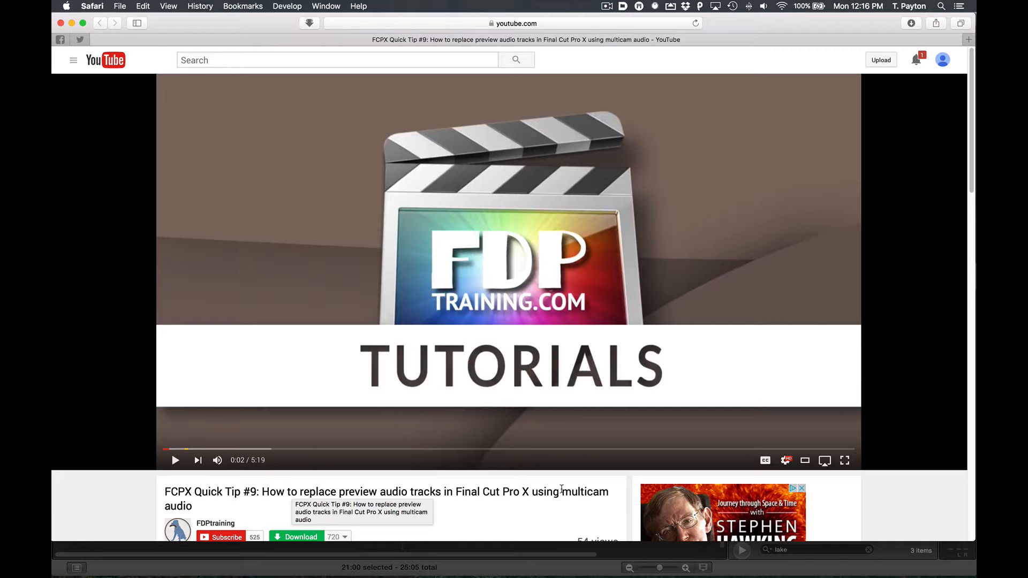
key(super+Tab)
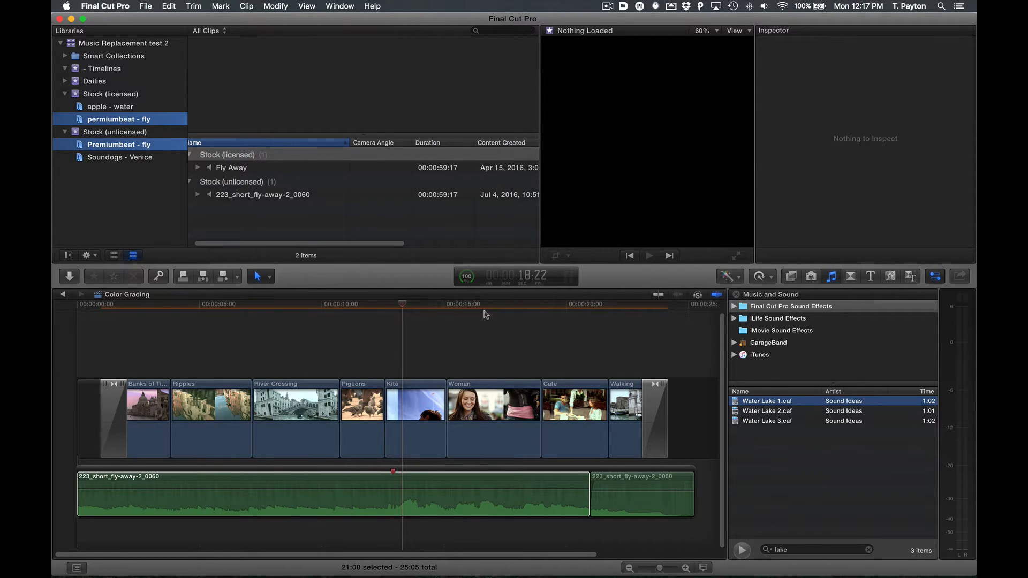
Select the first 223_short_fly-away-2_0060 clip in the Color Grading timeline and skim through the edit to the Walking shot
click(434, 339)
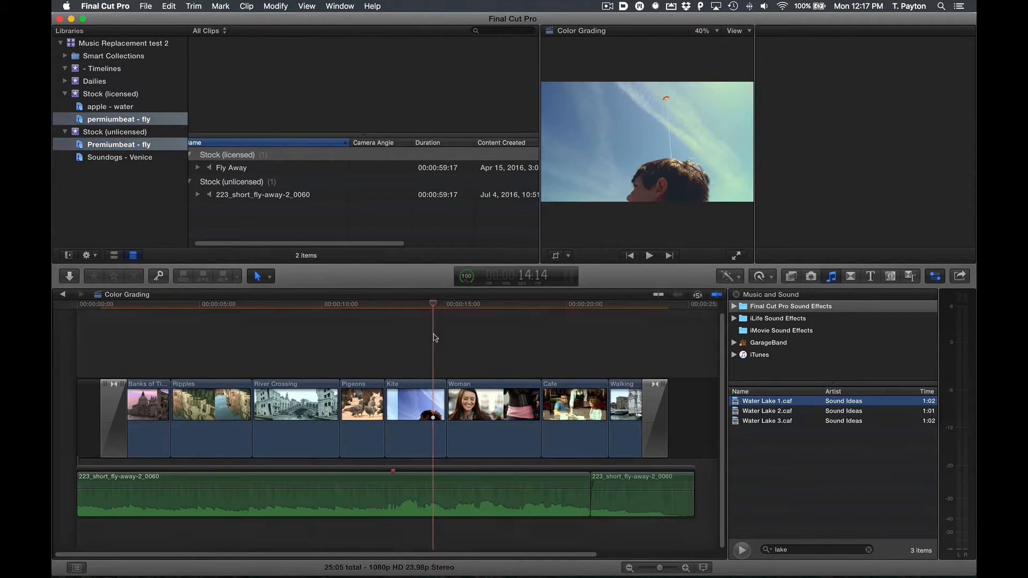
click(396, 484)
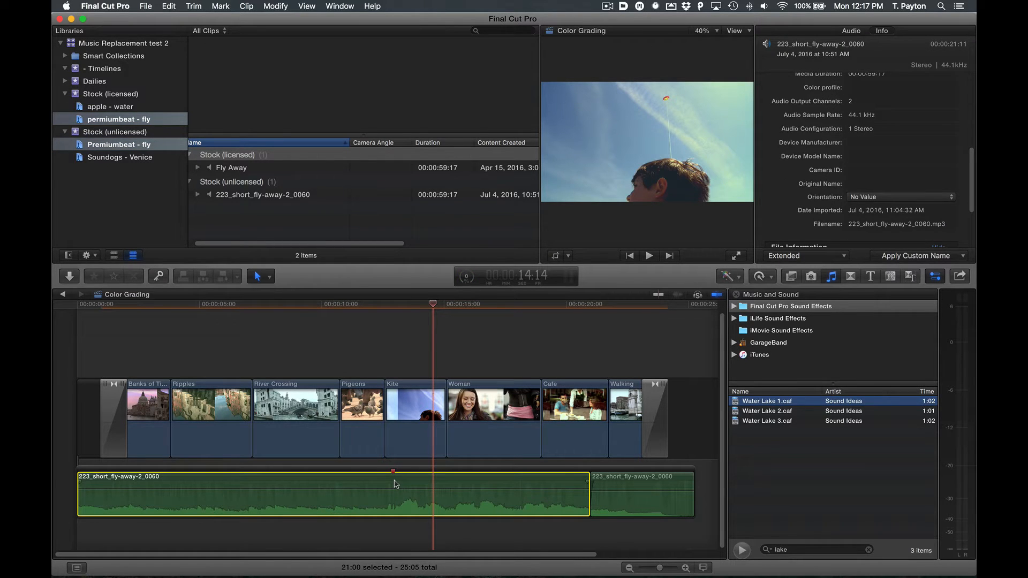
drag(277, 306, 623, 311)
key(Left)
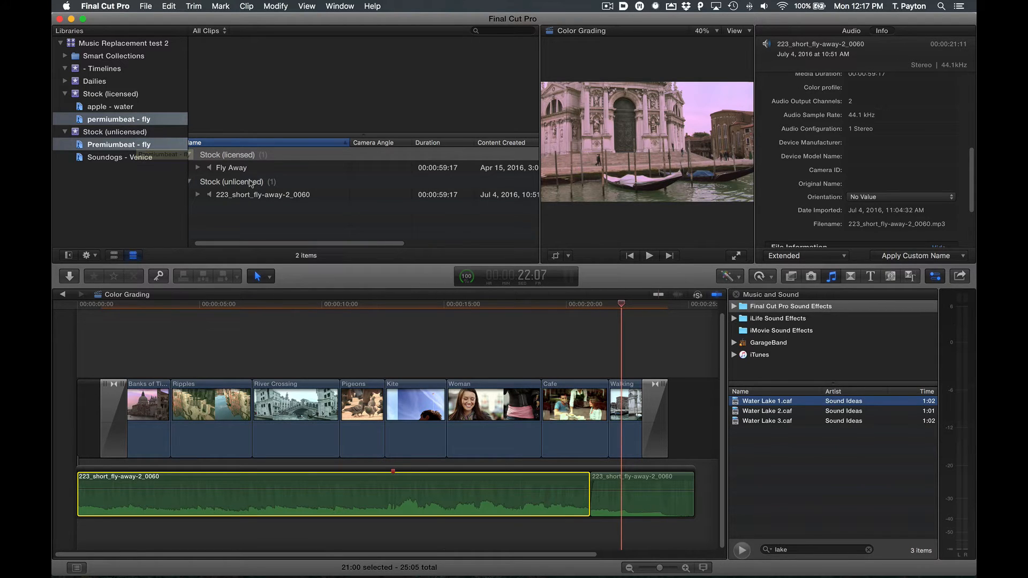
Compare the unlicensed 223_short_fly-away-2_0060 clip with the licensed Fly Away clip in the browser
click(283, 200)
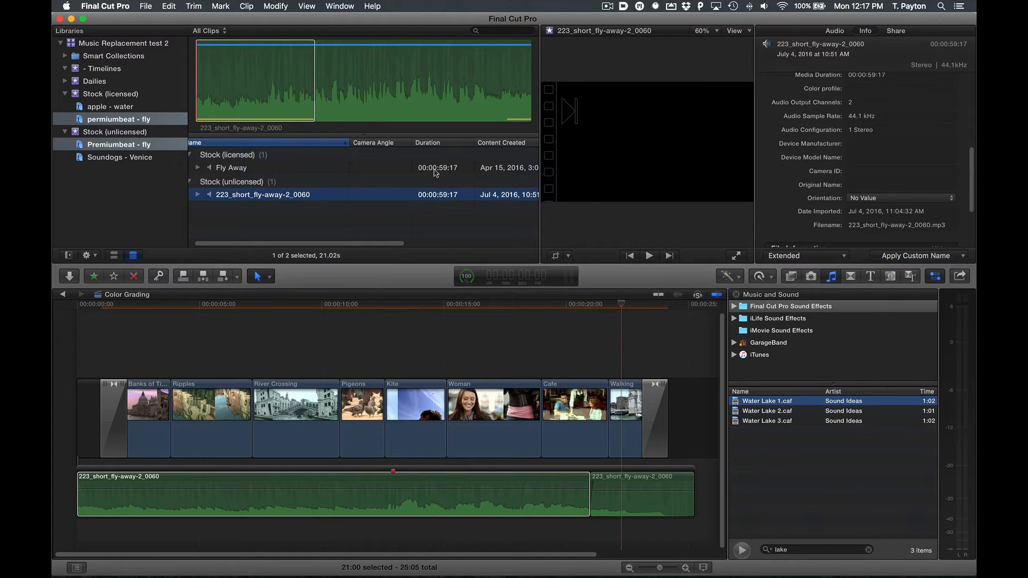
click(435, 172)
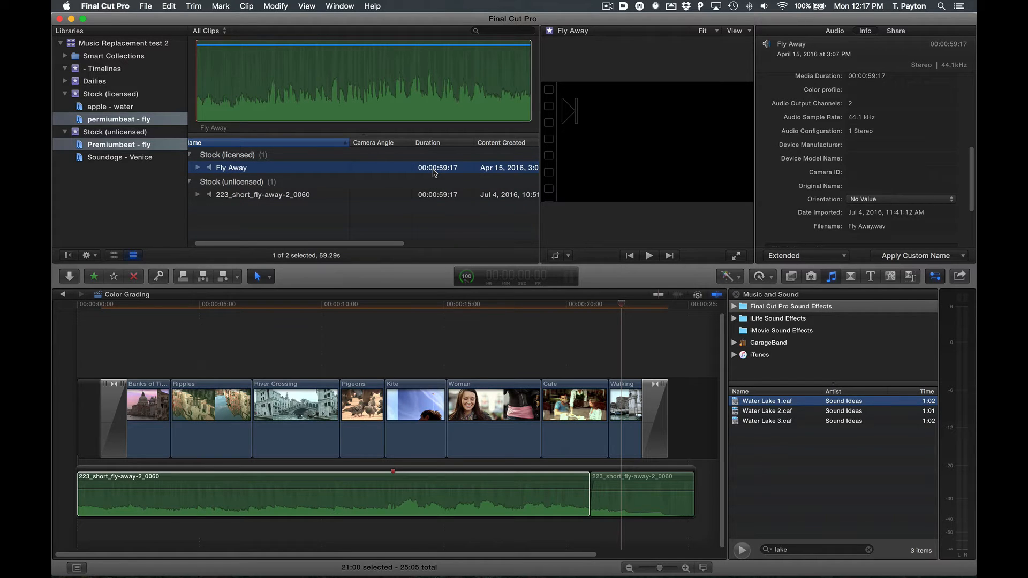
click(280, 199)
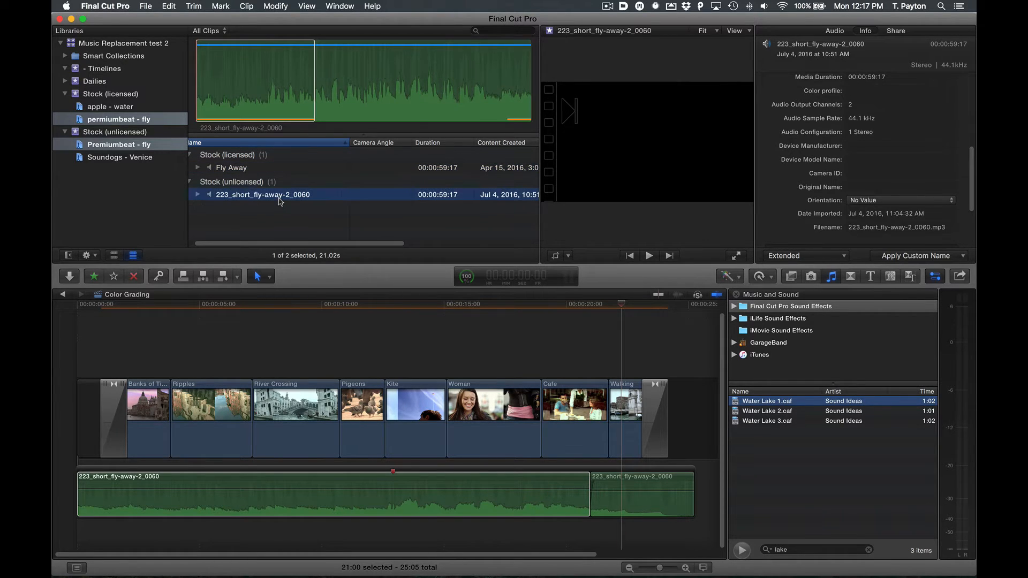
Reveal the licensed Fly Away clip's source file in Finder and return to Final Cut Pro
right_click(246, 170)
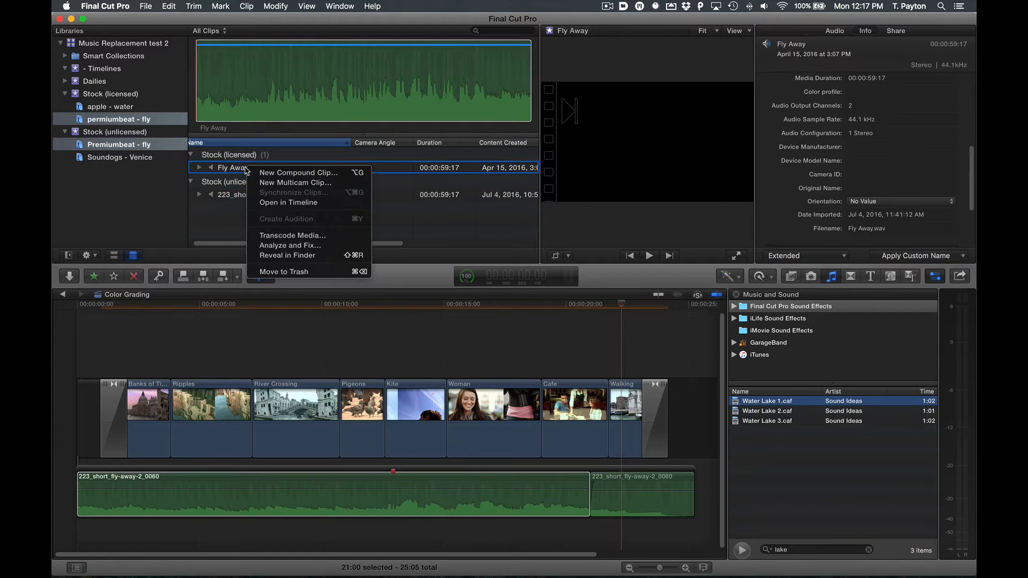
click(322, 256)
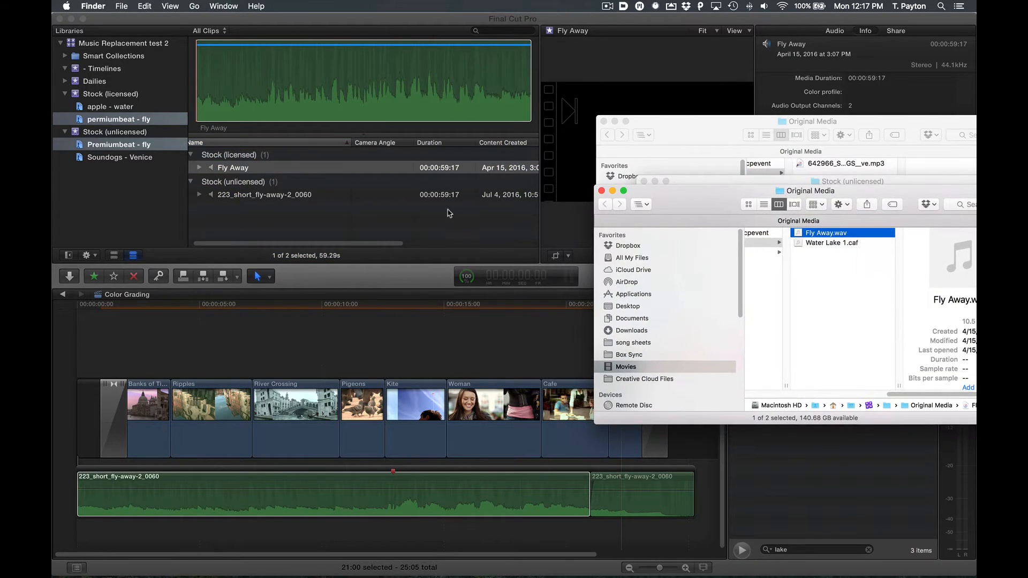
click(356, 221)
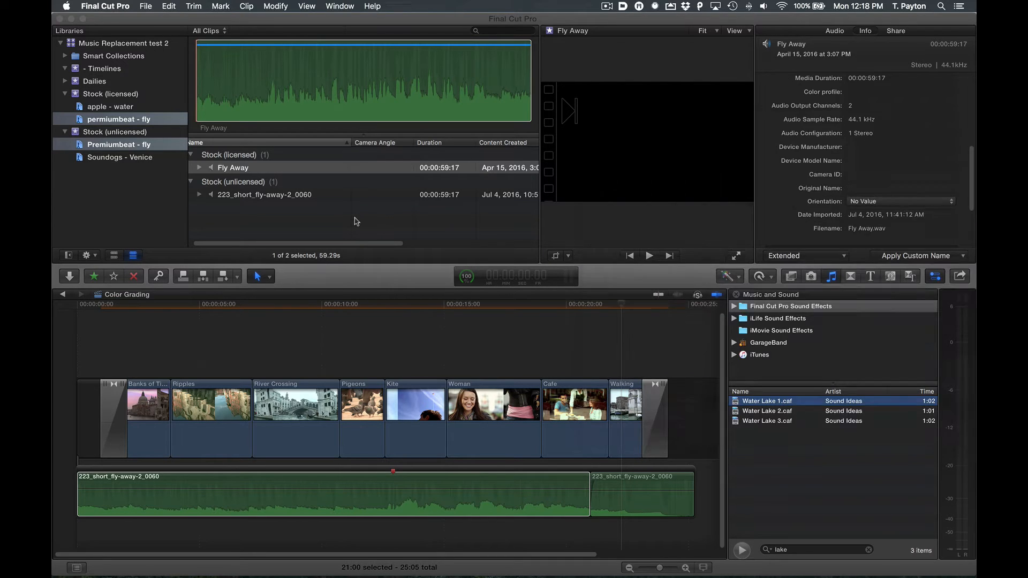
Try to relink 223_short_fly-away-2_0060.mp3 to Fly Away.wav from the revealed Original Media folder, and cancel the relinking
click(307, 196)
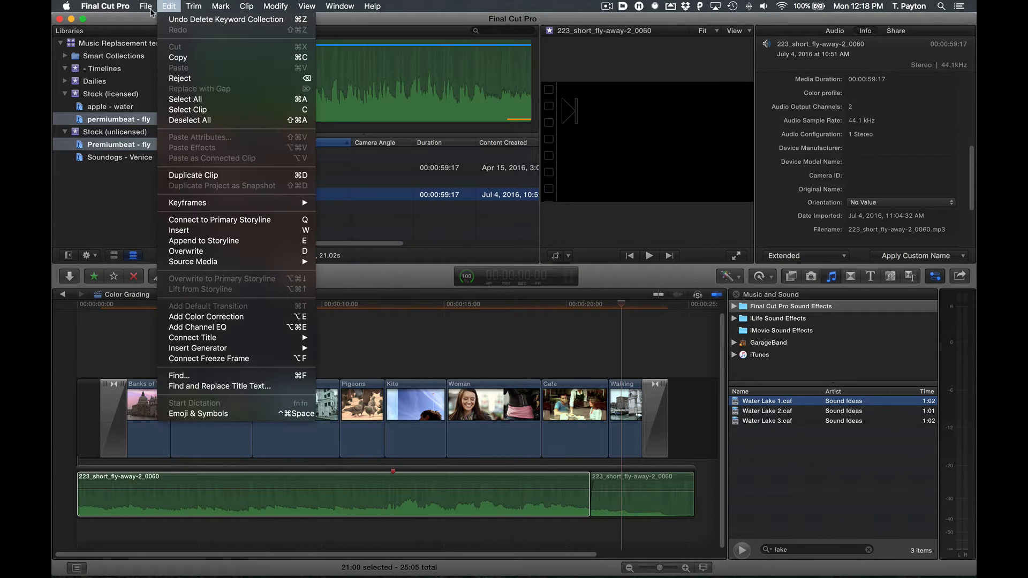
click(167, 6)
mouse_move(145, 6)
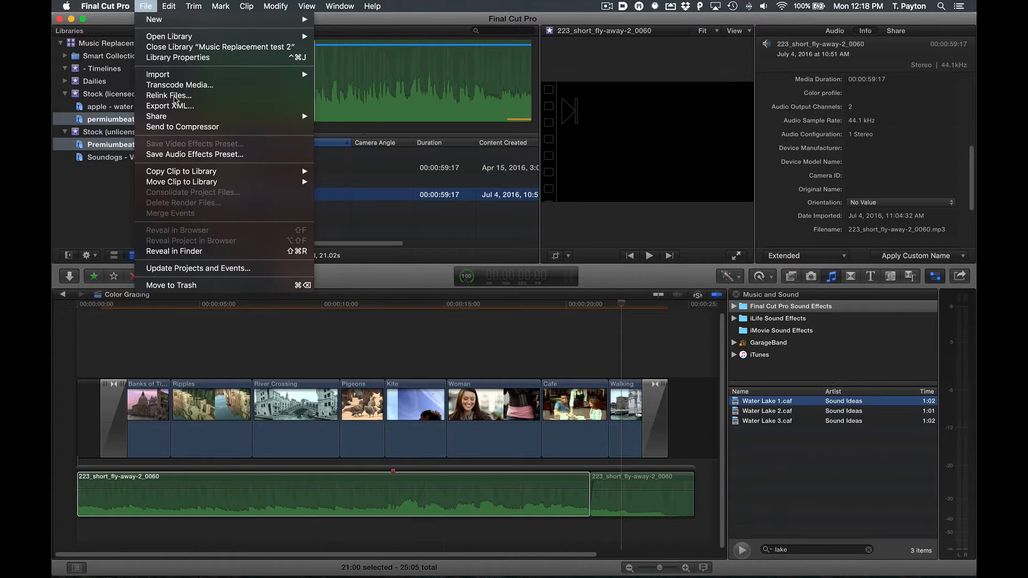
click(198, 98)
click(399, 100)
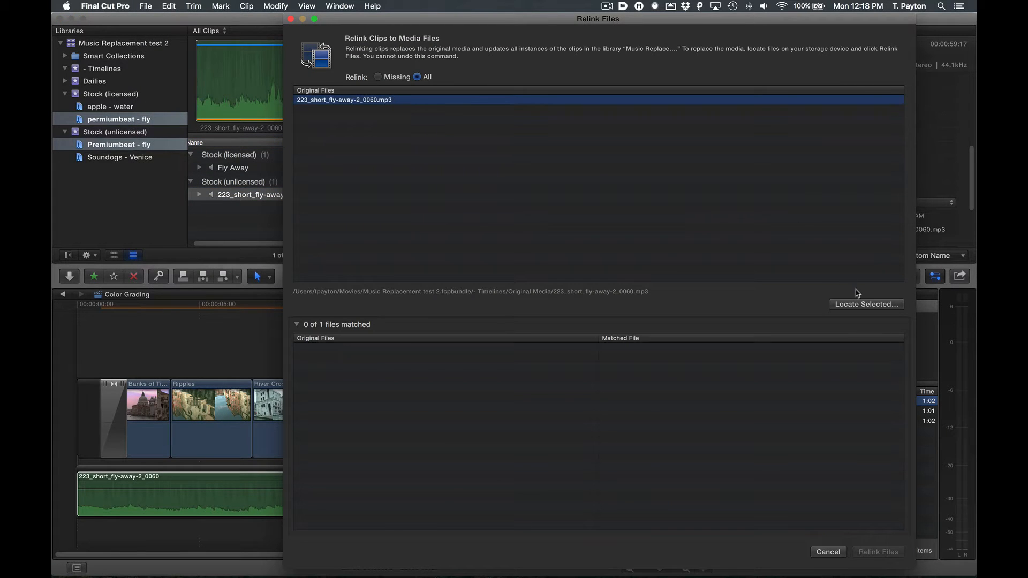
click(863, 304)
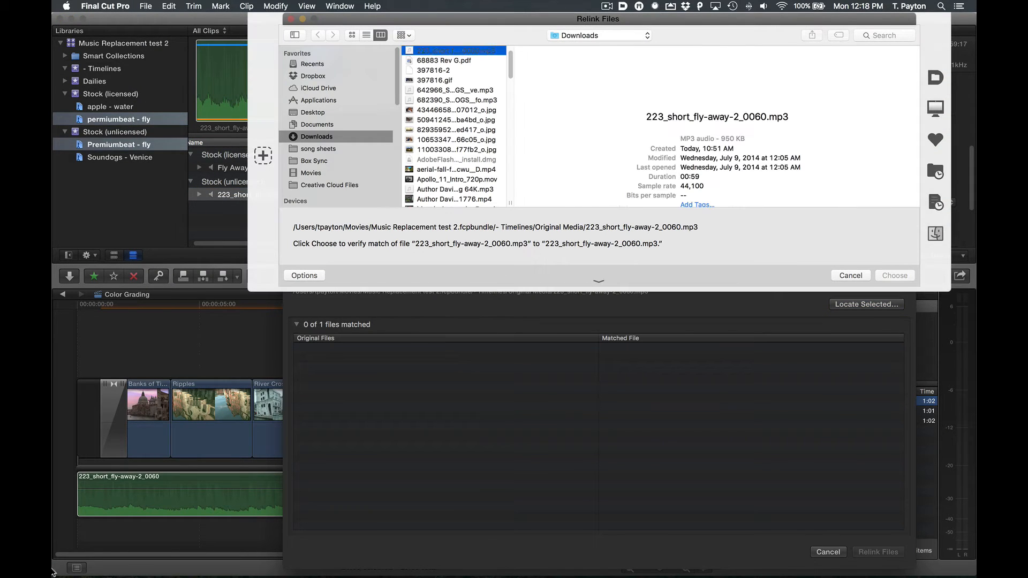
click(111, 568)
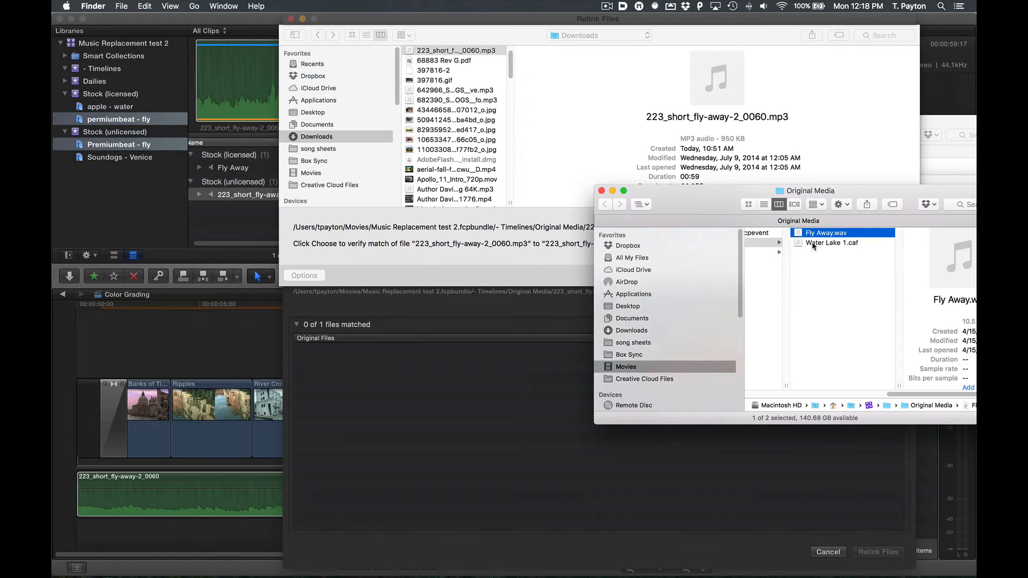
drag(806, 236, 480, 164)
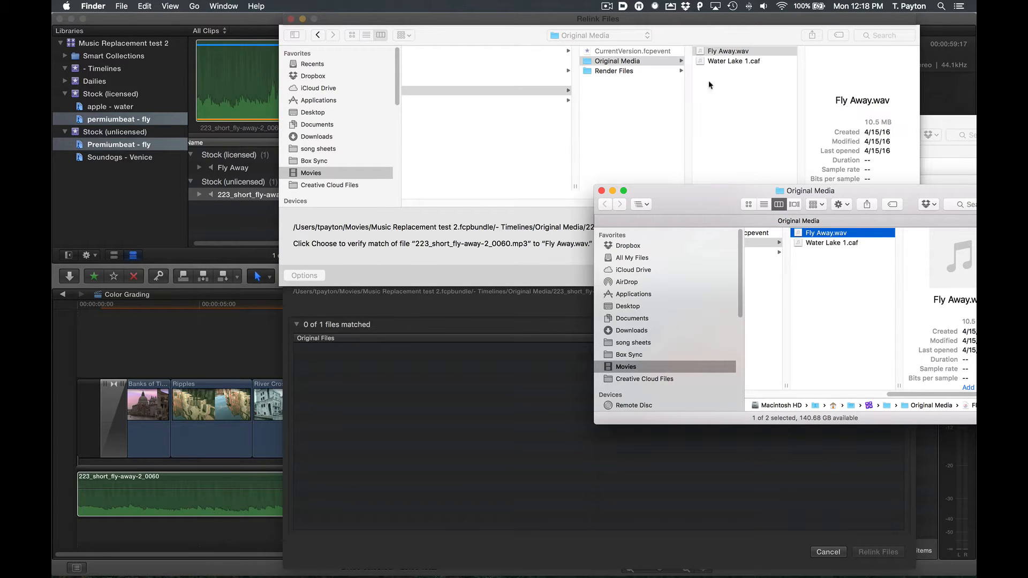
click(733, 52)
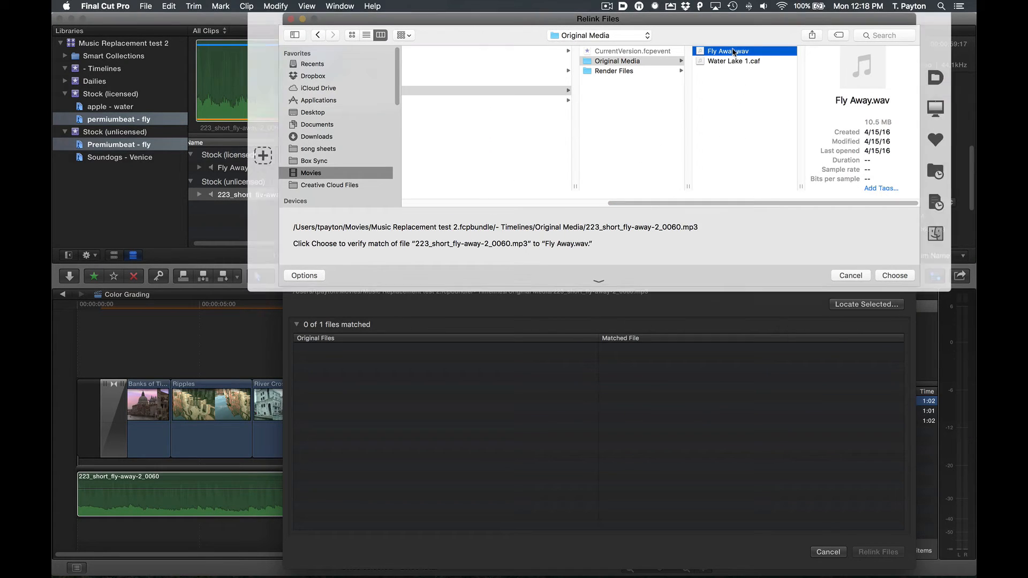
click(896, 276)
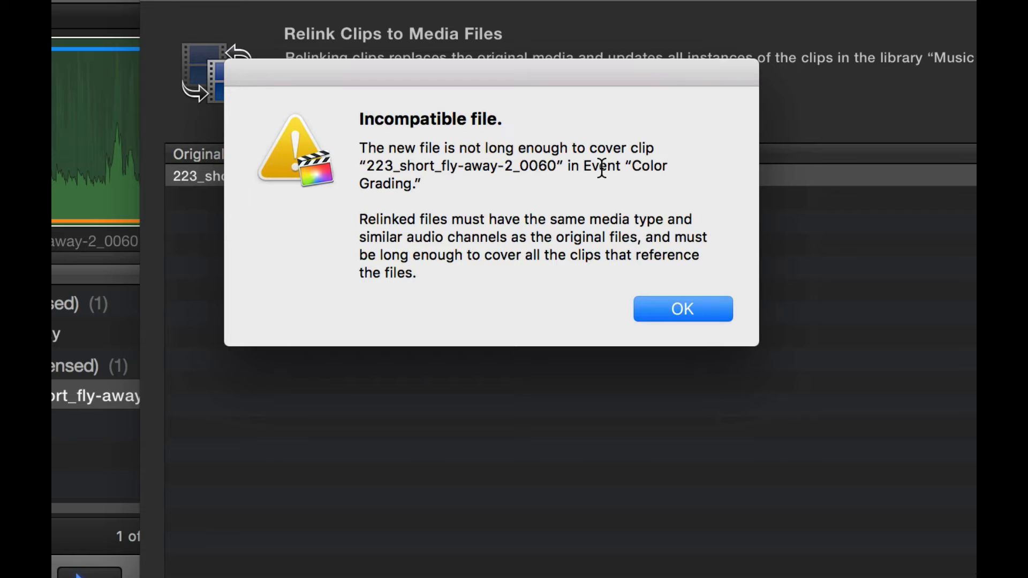
click(691, 310)
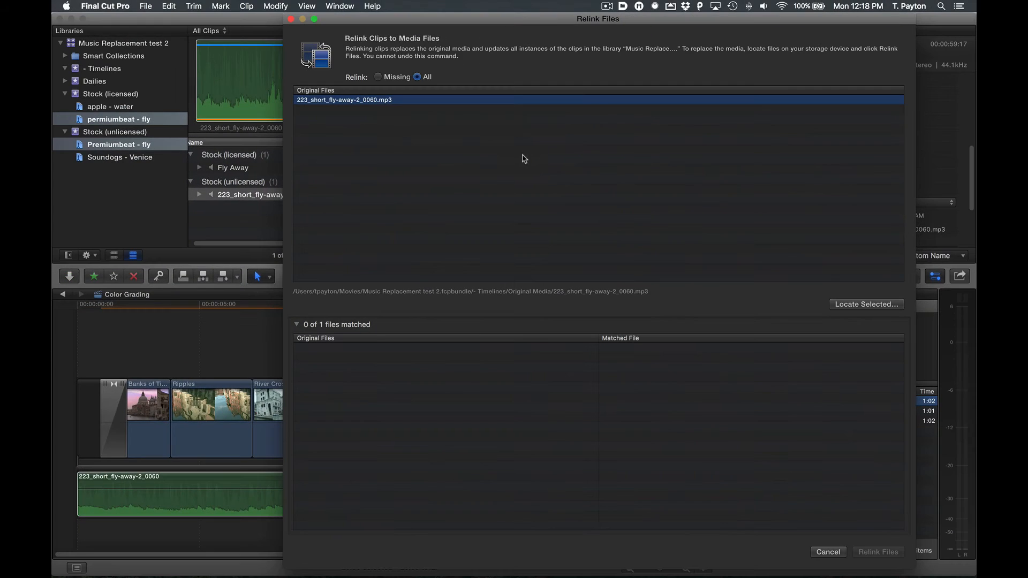
click(821, 554)
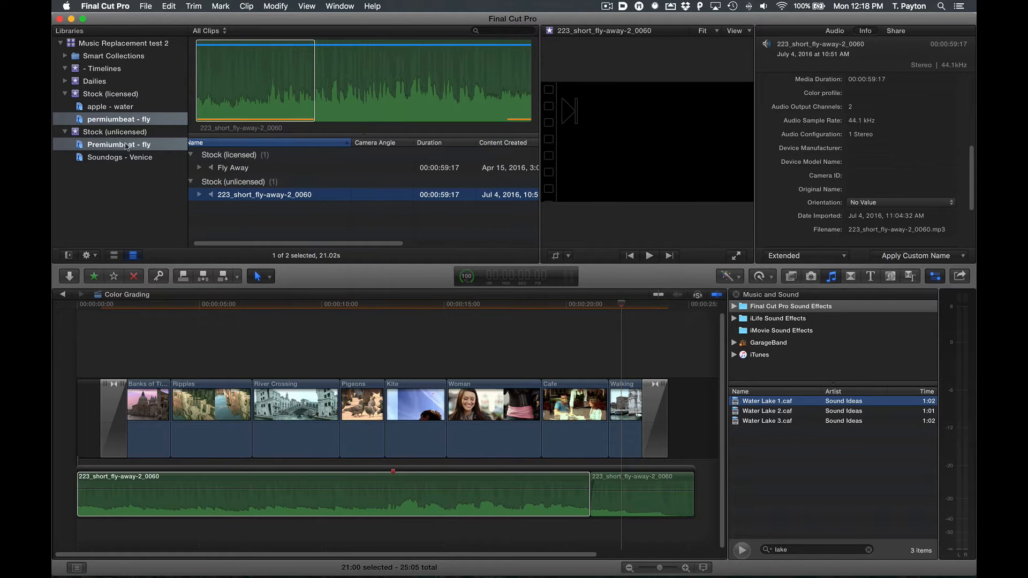
Open the Venice project from the - Timelines event and enlarge the timeline area to show all its audio clips
click(114, 70)
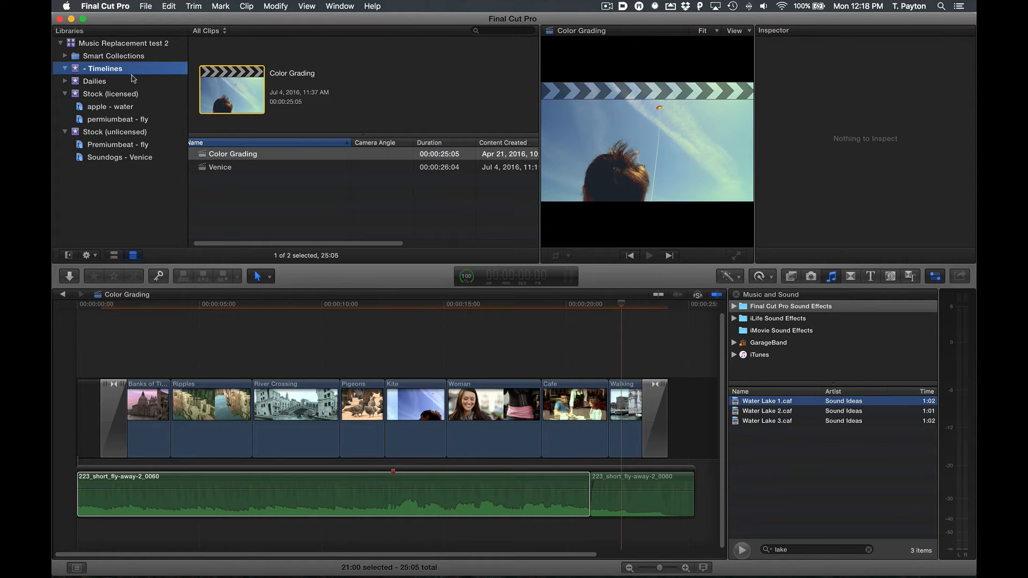
double_click(210, 169)
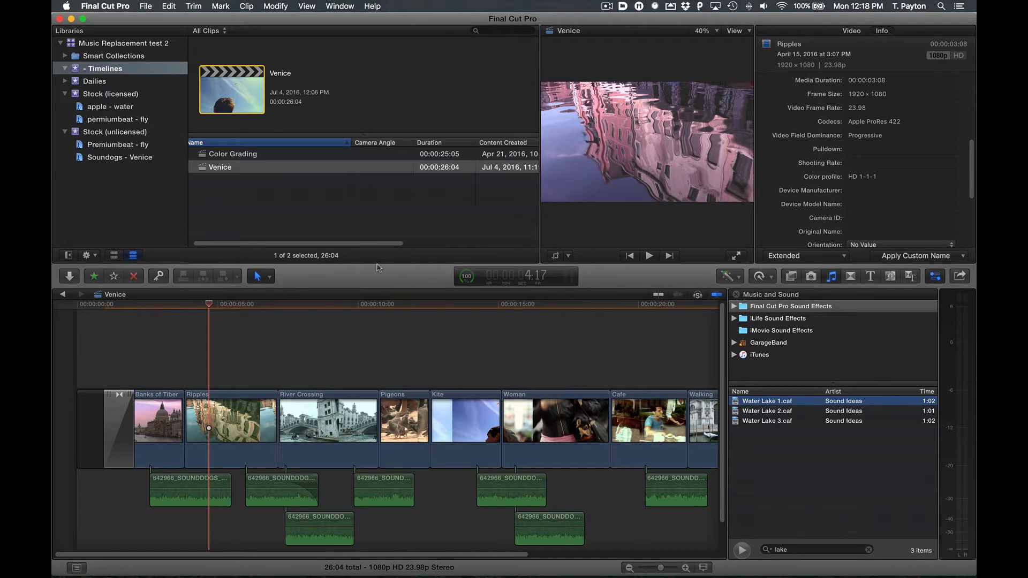
drag(378, 266, 370, 213)
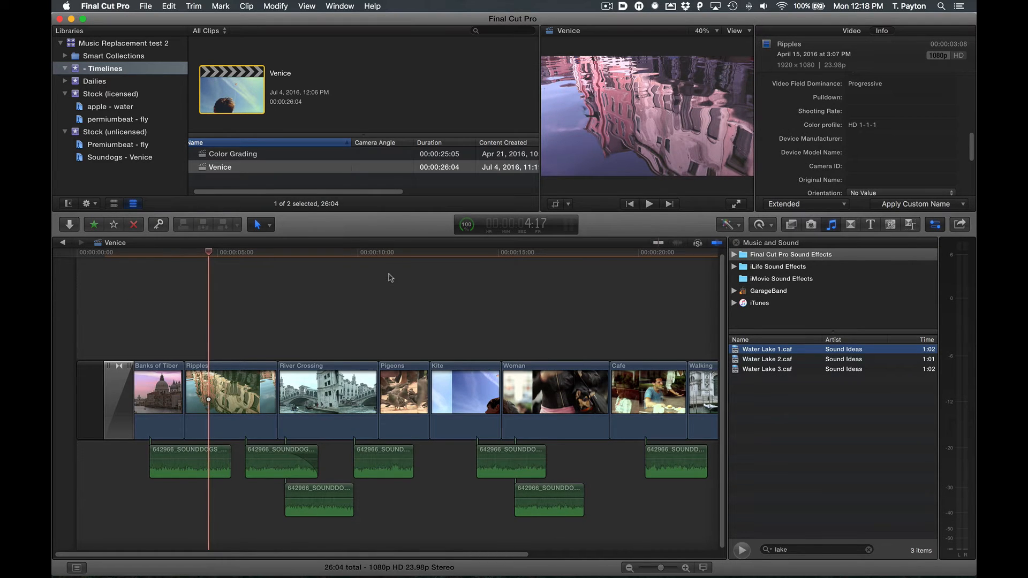
scroll(390, 277, right, 5)
scroll(389, 278, left, 2)
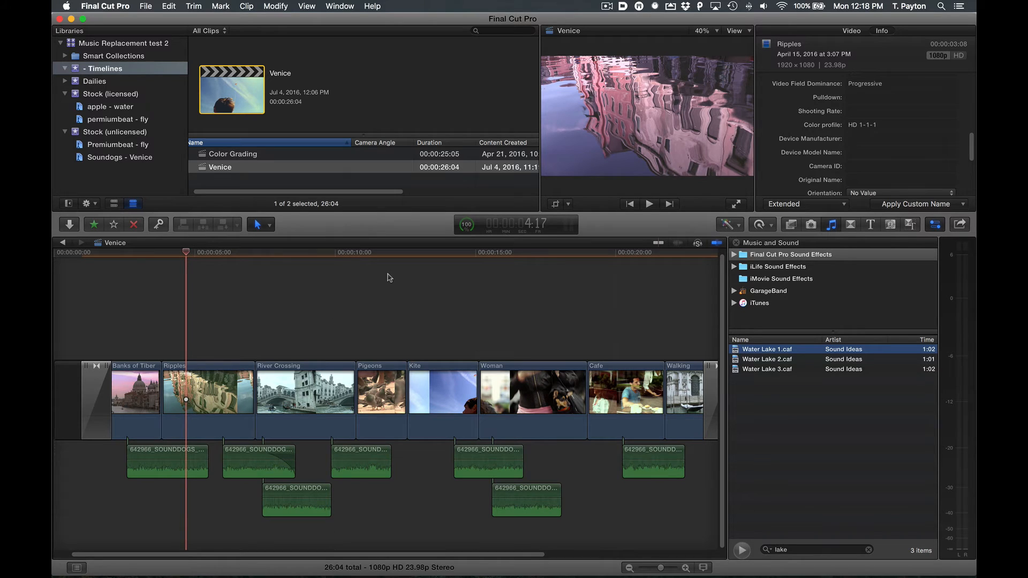
Inspect the connected SOUNDDOGS clips in the Venice timeline and reveal the one beneath Pigeons in the browser
click(175, 458)
click(262, 464)
click(294, 489)
click(363, 458)
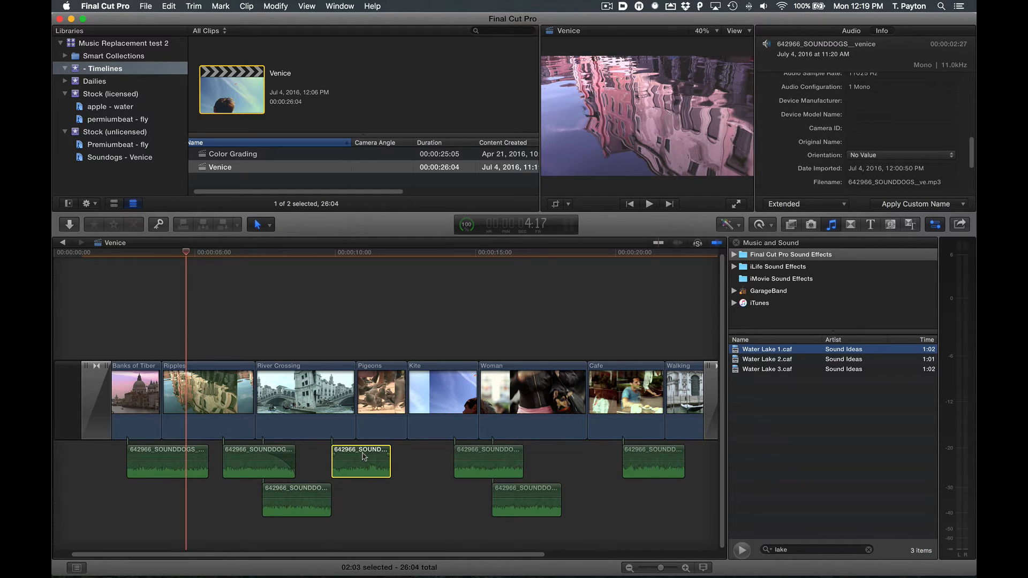
mouse_move(367, 256)
mouse_down()
mouse_move(558, 255)
mouse_move(354, 265)
mouse_up()
scroll(359, 482, right, 1)
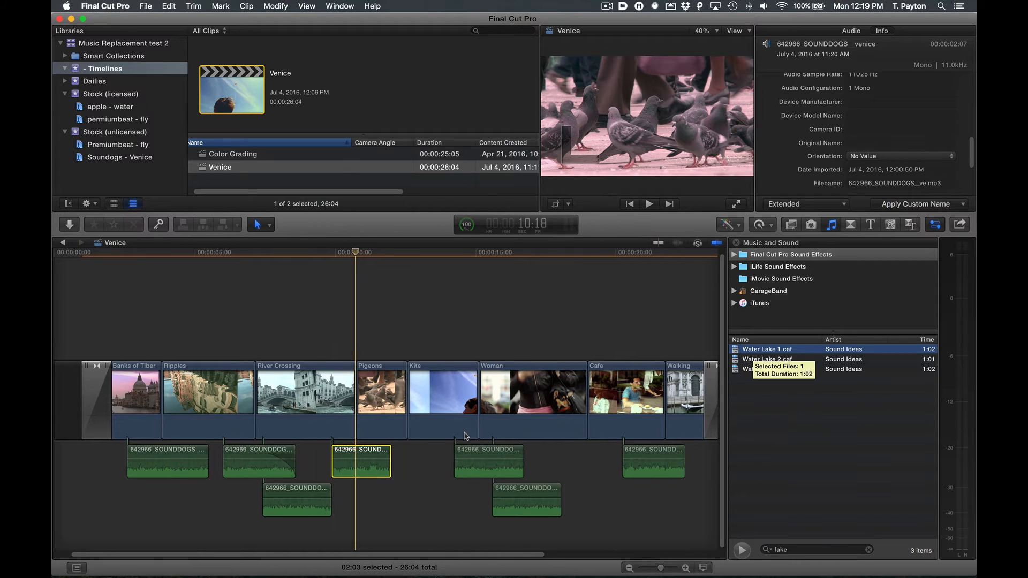
scroll(417, 450, left, 2)
key(shift+f)
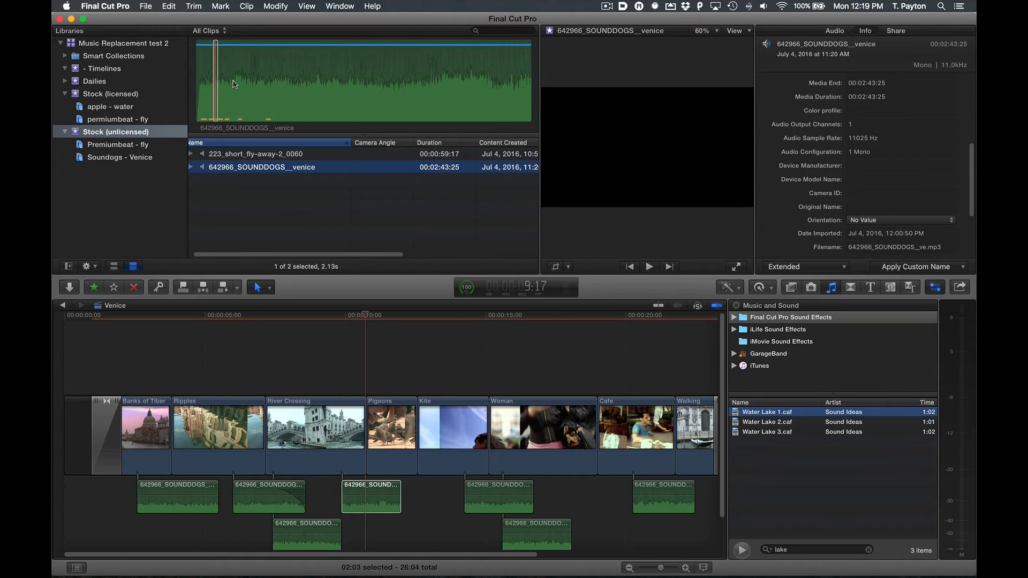
Show the Soundogs - Venice and apple - water collections together and range-select the used opening portion of 642966_SOUNDDOGS__venice before deselecting it
click(145, 156)
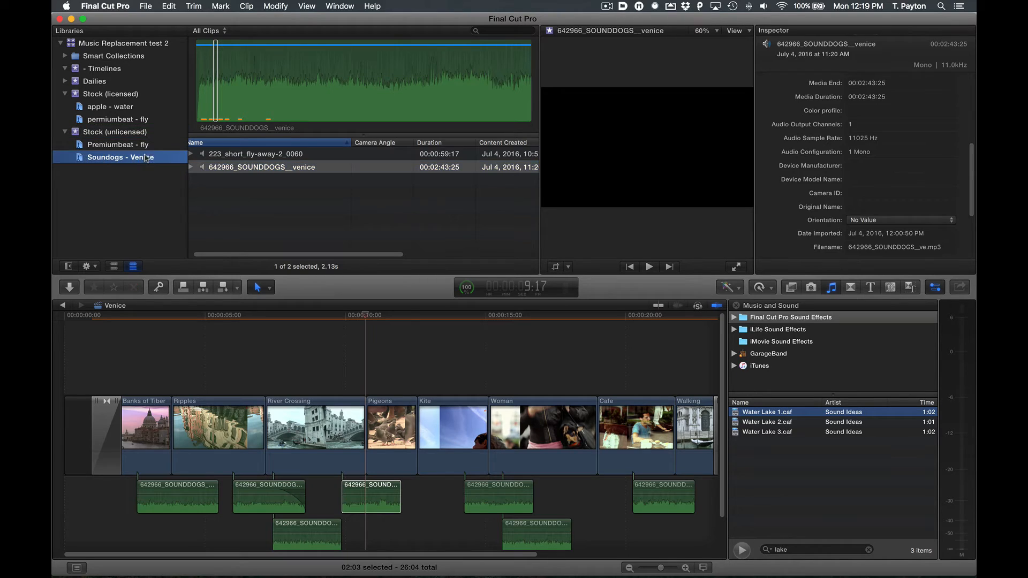
super+click(129, 108)
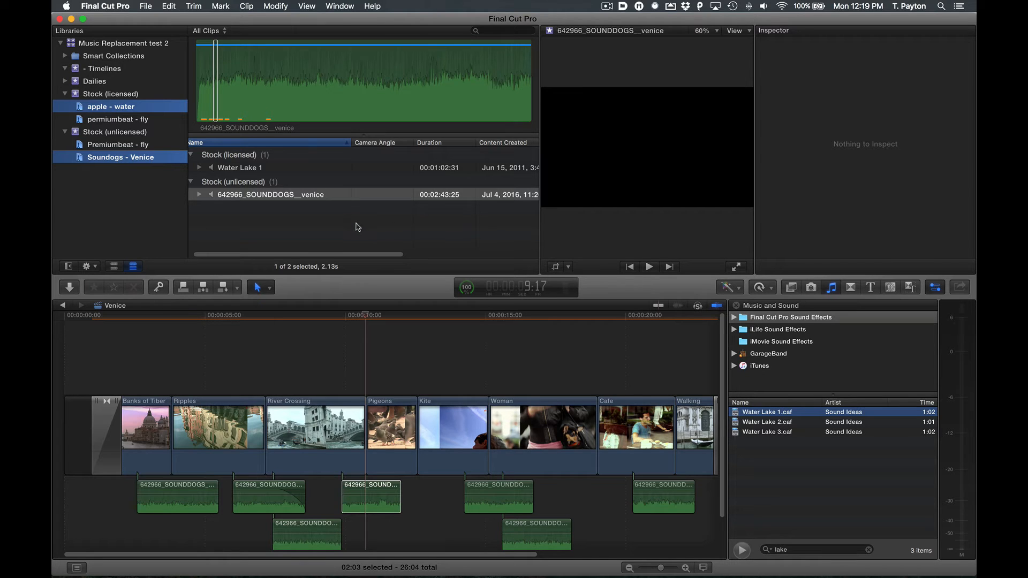
click(327, 197)
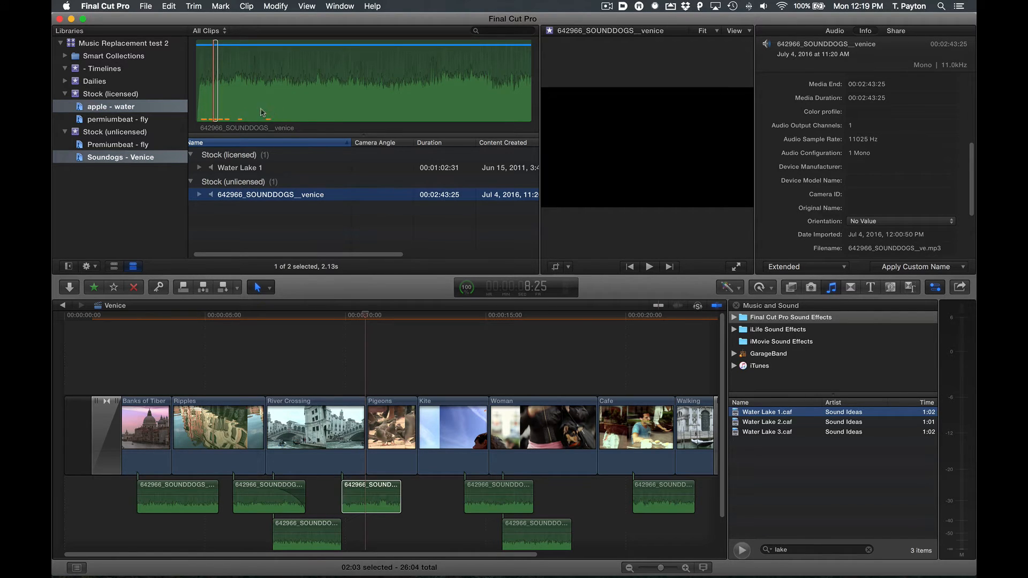
drag(285, 105, 186, 97)
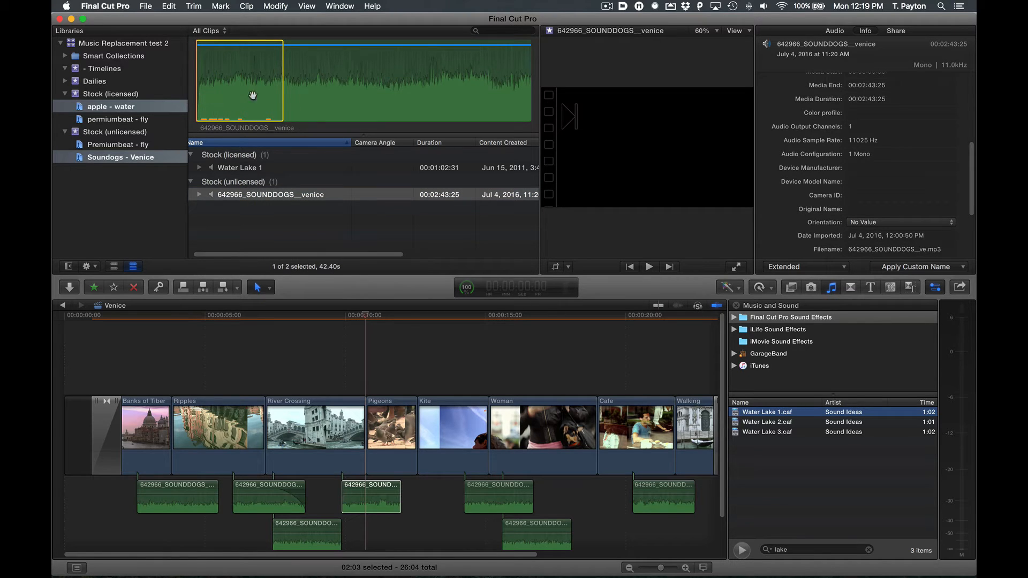
click(263, 224)
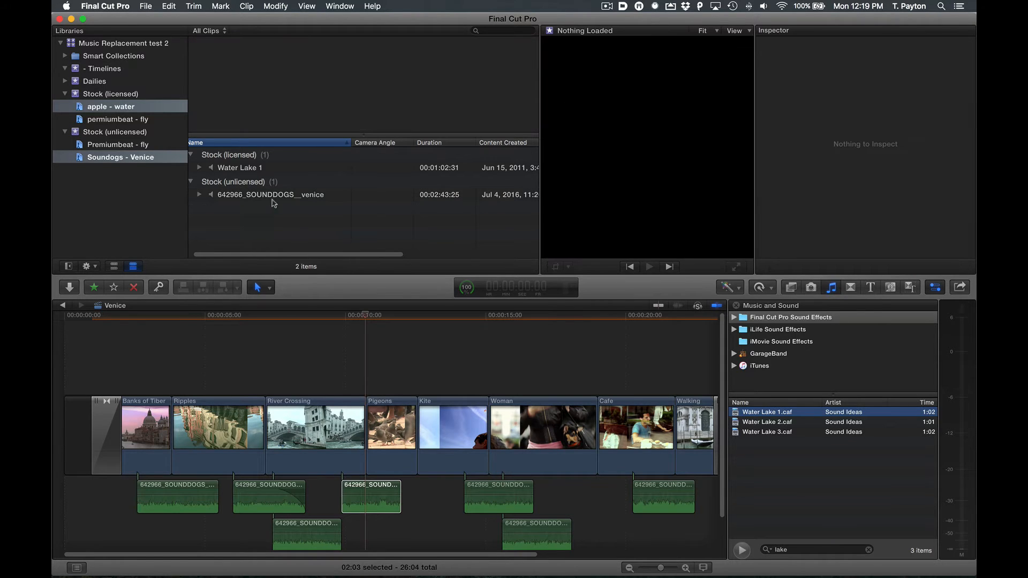
Select the licensed Water Lake 1 clip in the Stock (licensed) group and reveal its media file in Finder
click(265, 167)
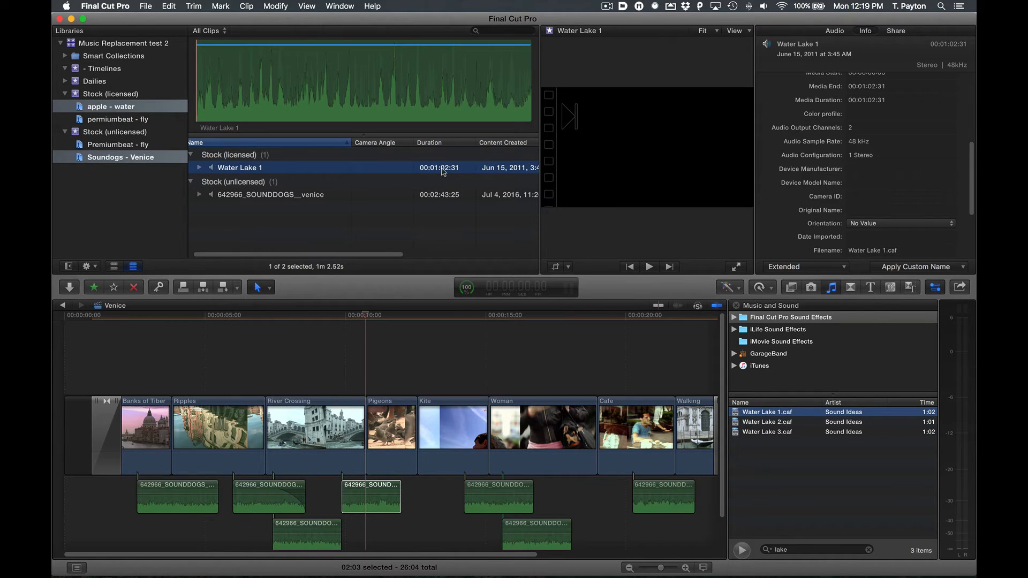
click(322, 231)
click(244, 170)
right_click(243, 169)
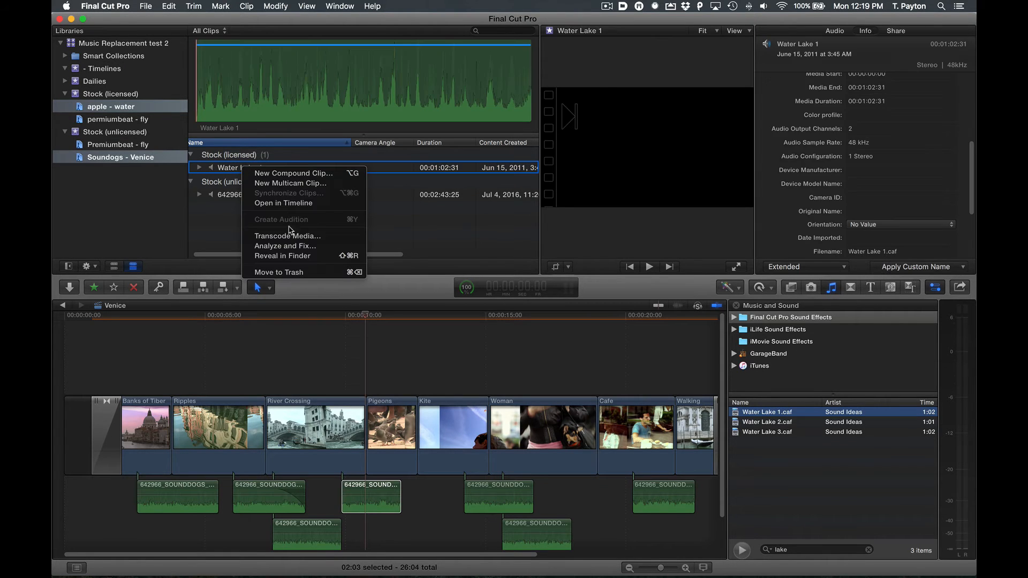
click(282, 255)
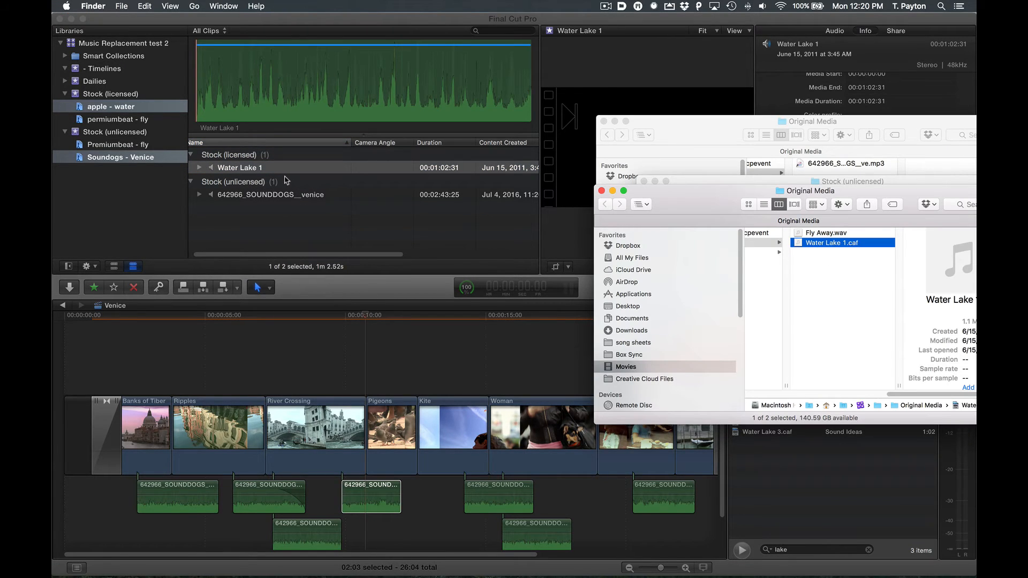
Start relinking the unlicensed 642966_SOUNDDOGS__venice clip and match 642966_SOUNDDOGS__ve.mp3 to Water Lake 1.caf in the Original Media folder
click(268, 195)
click(146, 6)
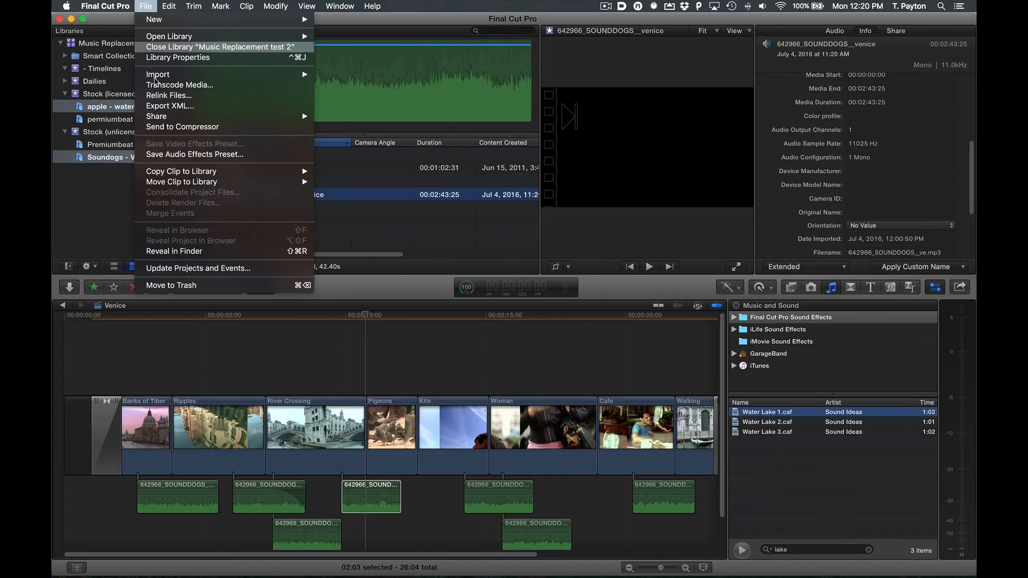
click(153, 6)
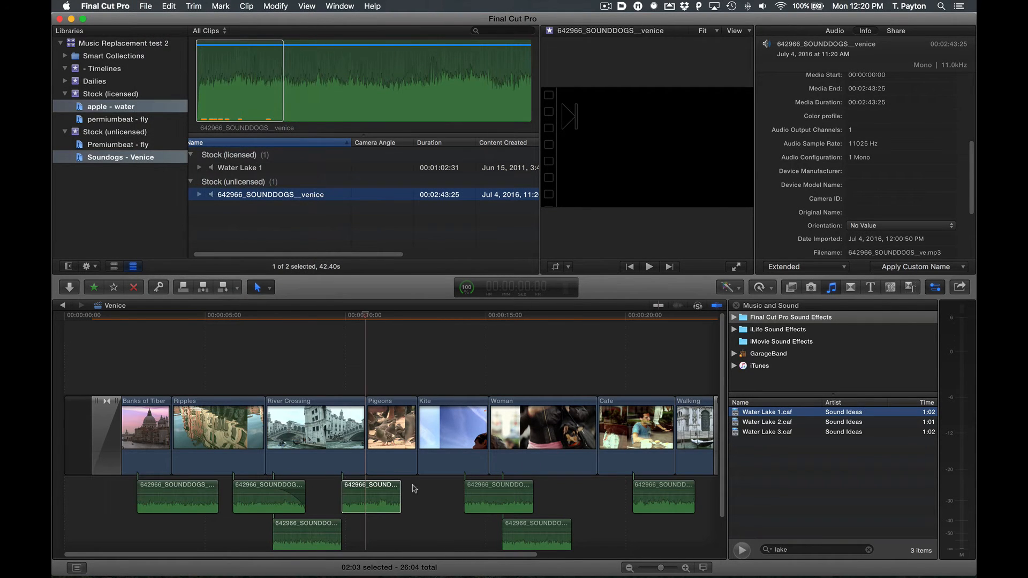
click(149, 5)
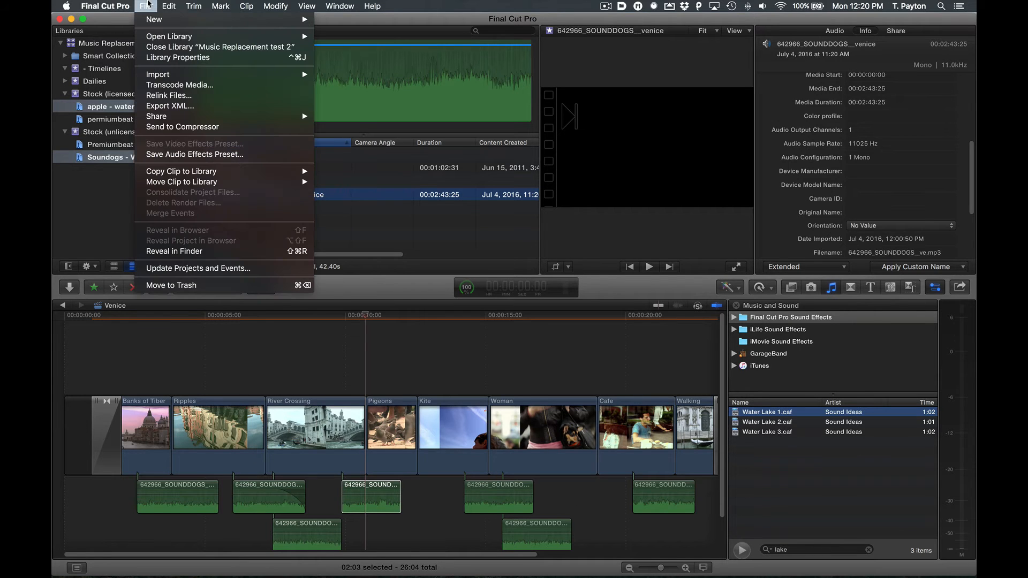
click(168, 95)
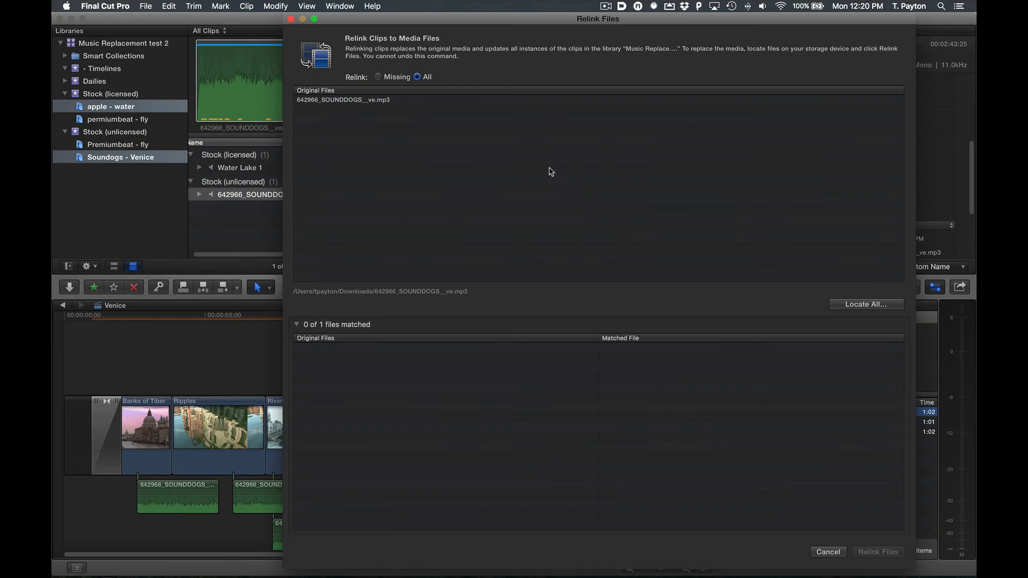
click(395, 101)
click(861, 305)
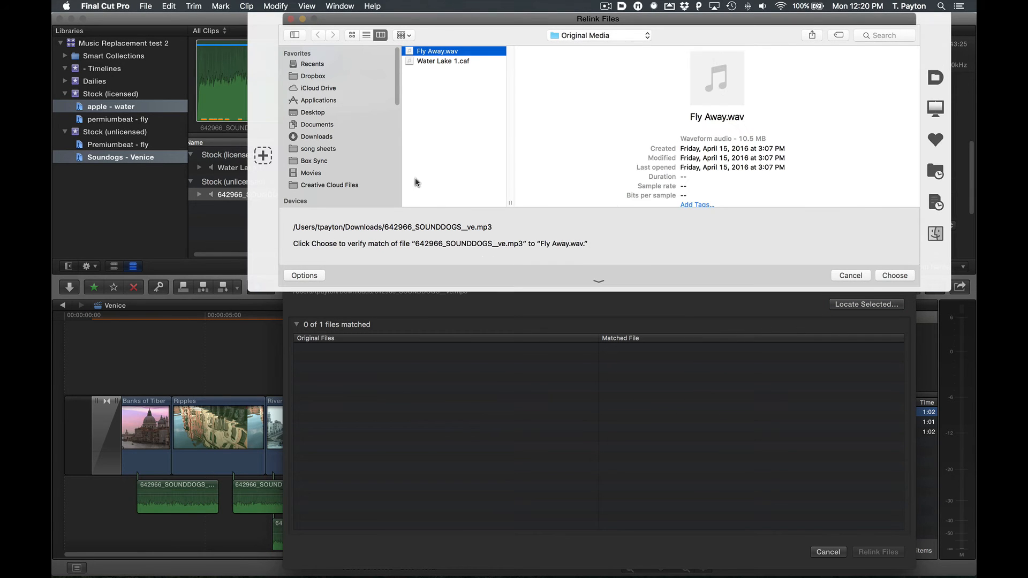
click(444, 61)
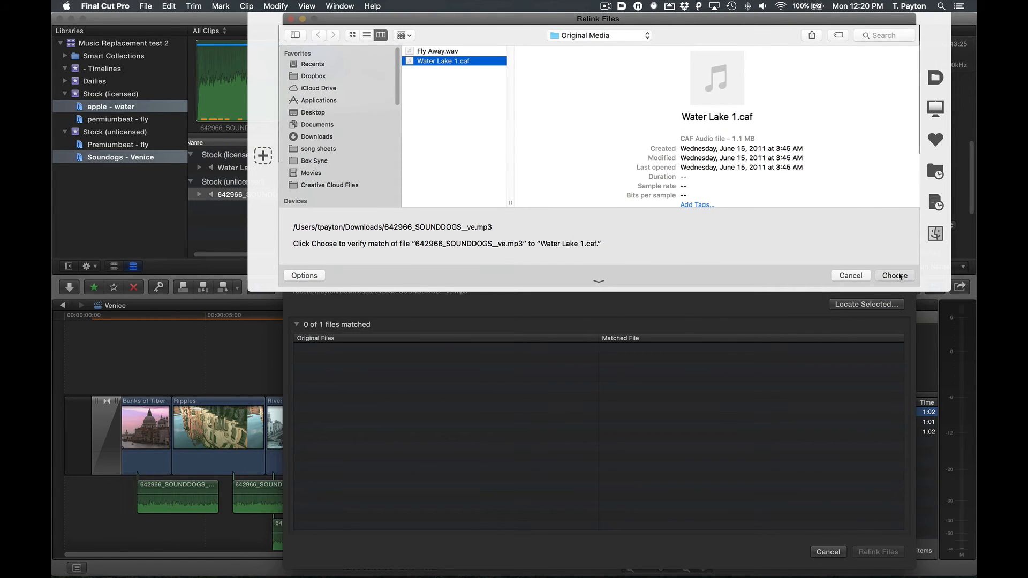
click(895, 275)
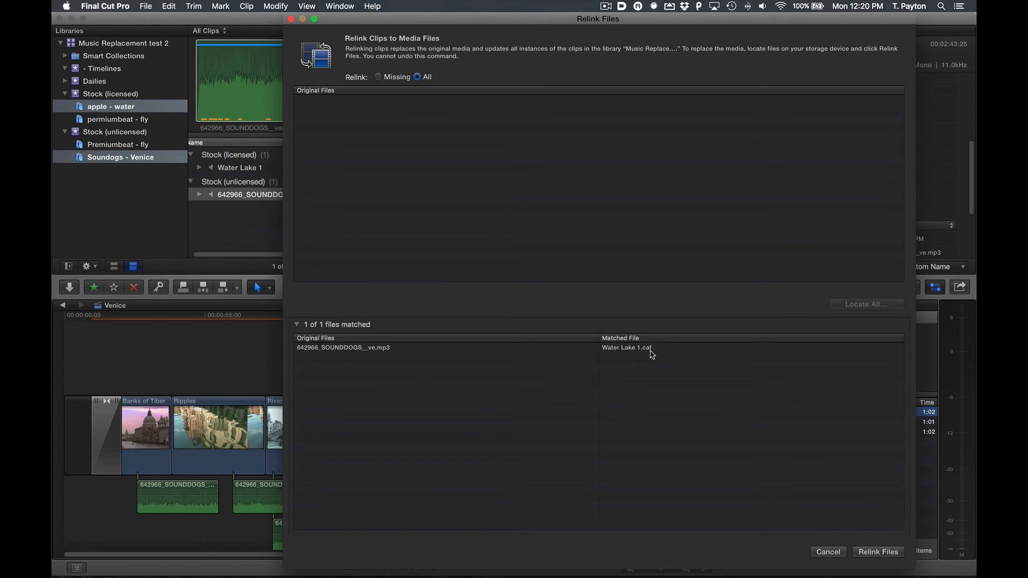
Check the file paths of the matched pair and relink the SOUNDDOGS clip to Water Lake 1.caf
mouse_move(653, 355)
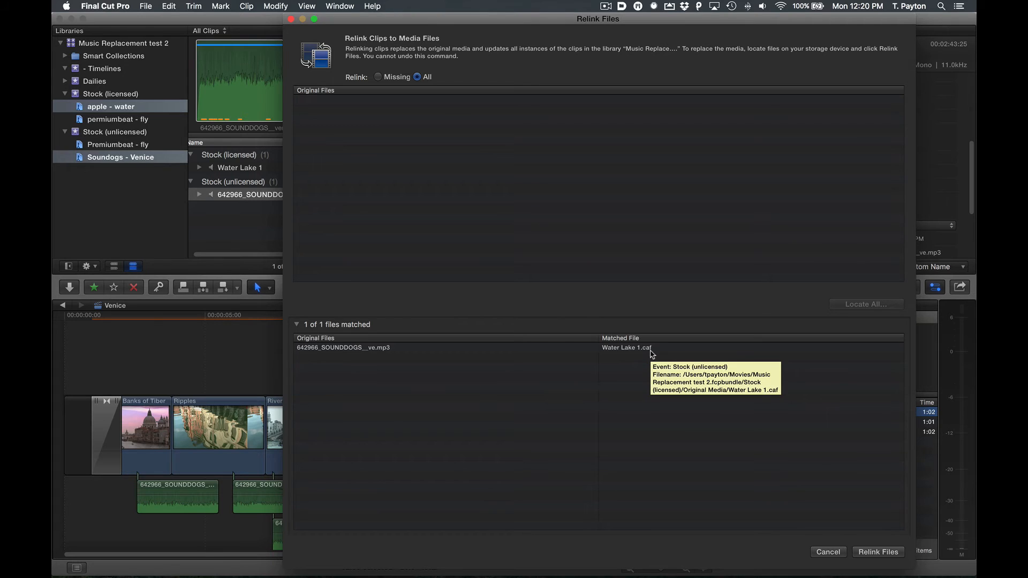
mouse_move(585, 349)
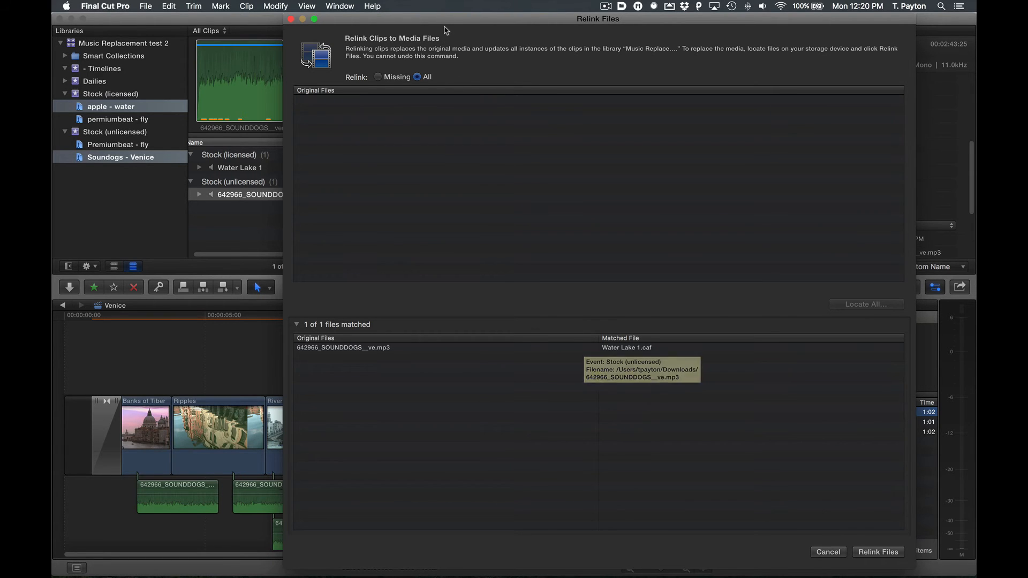
drag(445, 19, 325, 26)
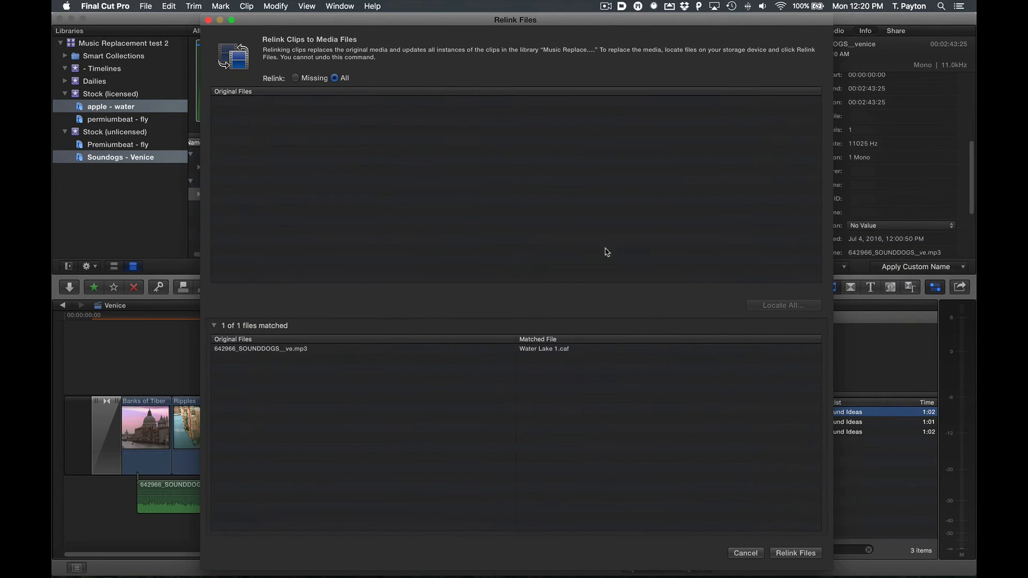
click(786, 550)
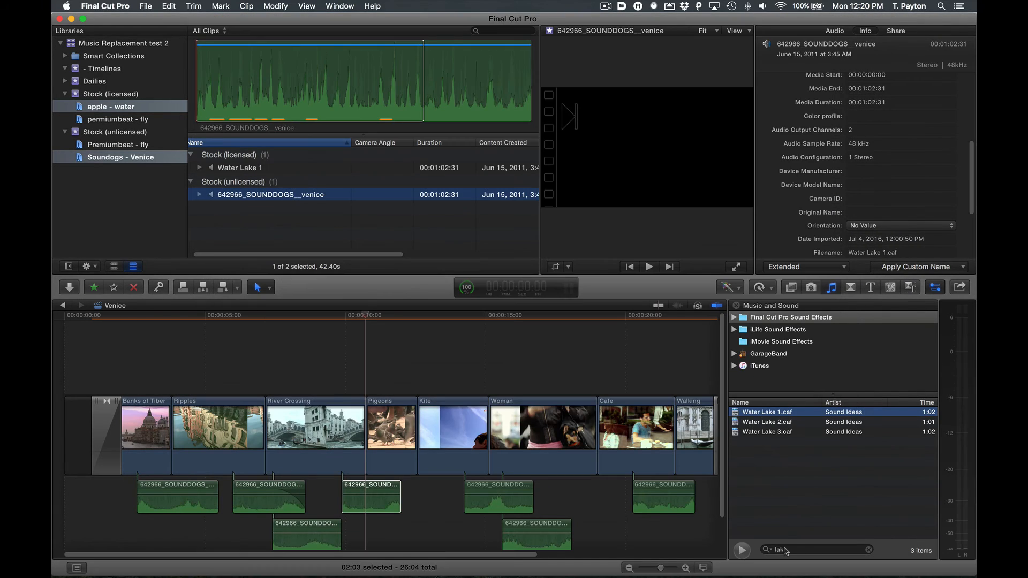
scroll(370, 510, down, 2)
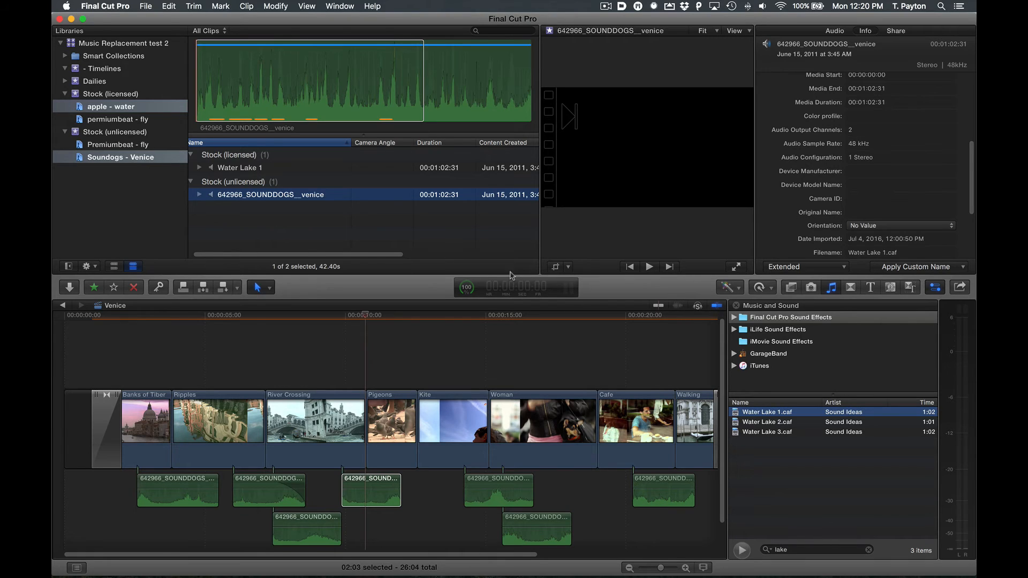
Show the Premiumbeat - fly and permiumbeat - fly collections together to compare the durations of the two tracks
click(159, 145)
super+click(155, 124)
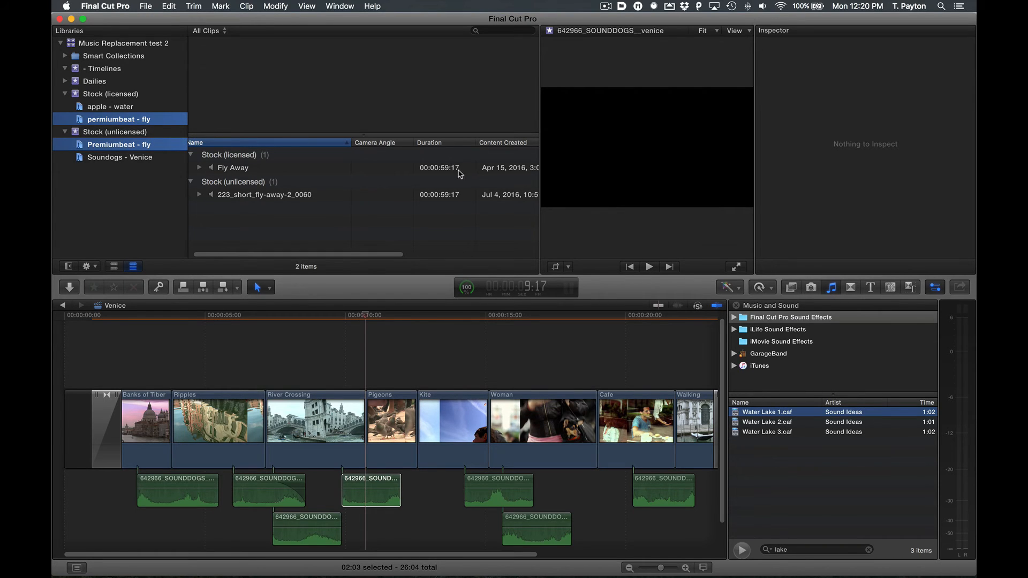
scroll(459, 173, right, 1)
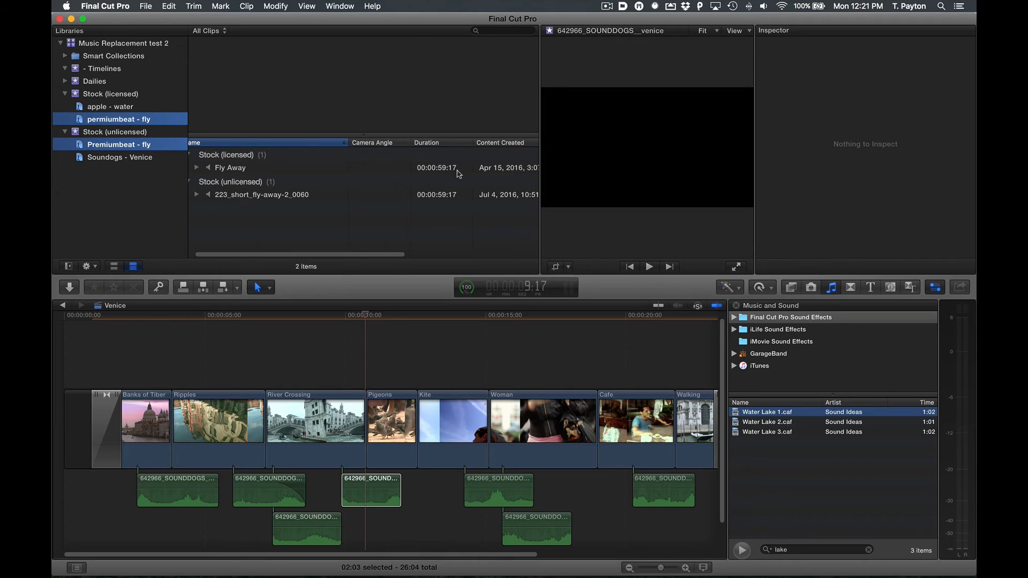
click(359, 234)
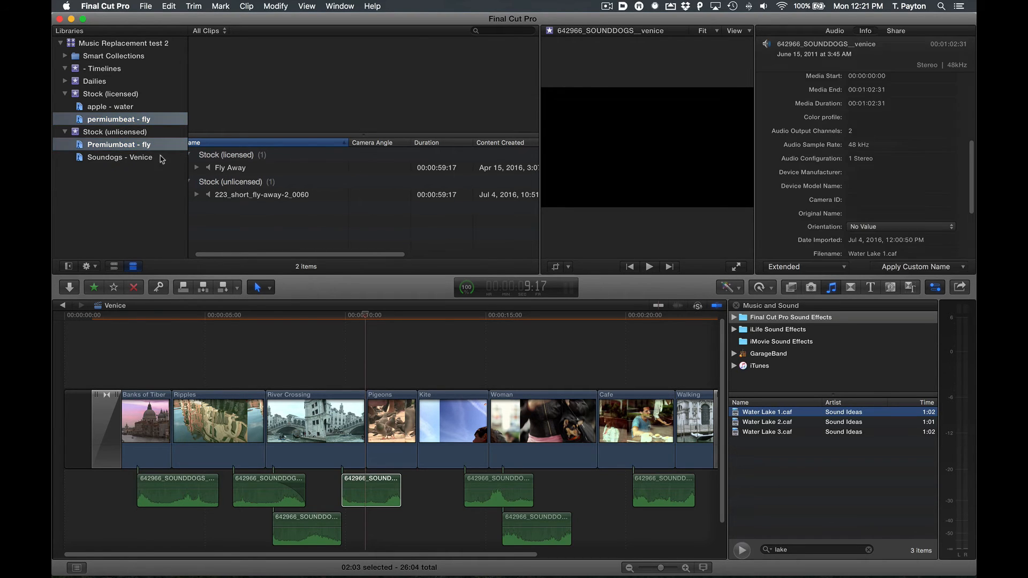
Open the Color Grading project from the - Timelines event and reveal its first 223_short_fly-away-2_0060 clip in the browser
click(120, 74)
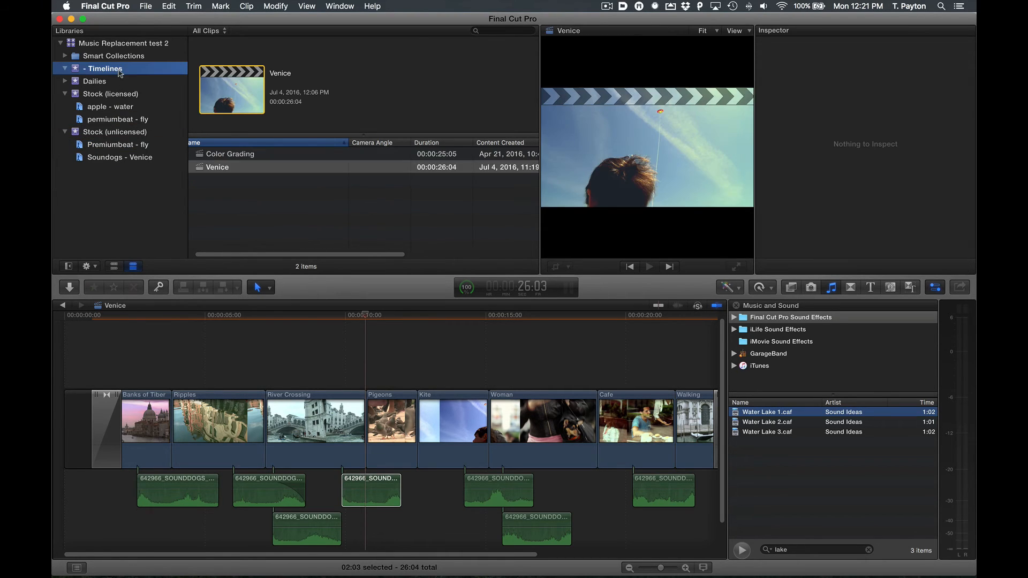
double_click(230, 155)
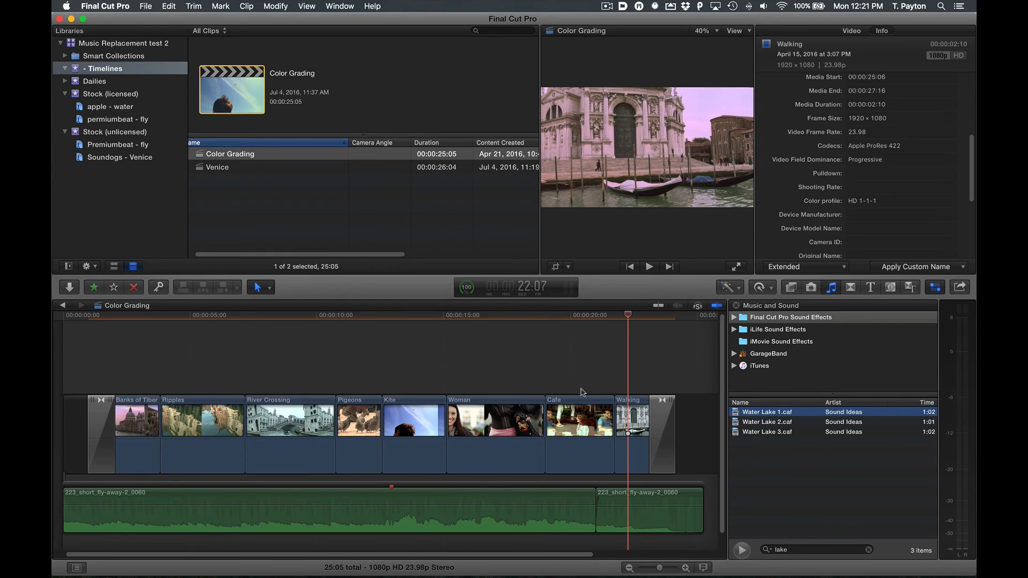
click(358, 497)
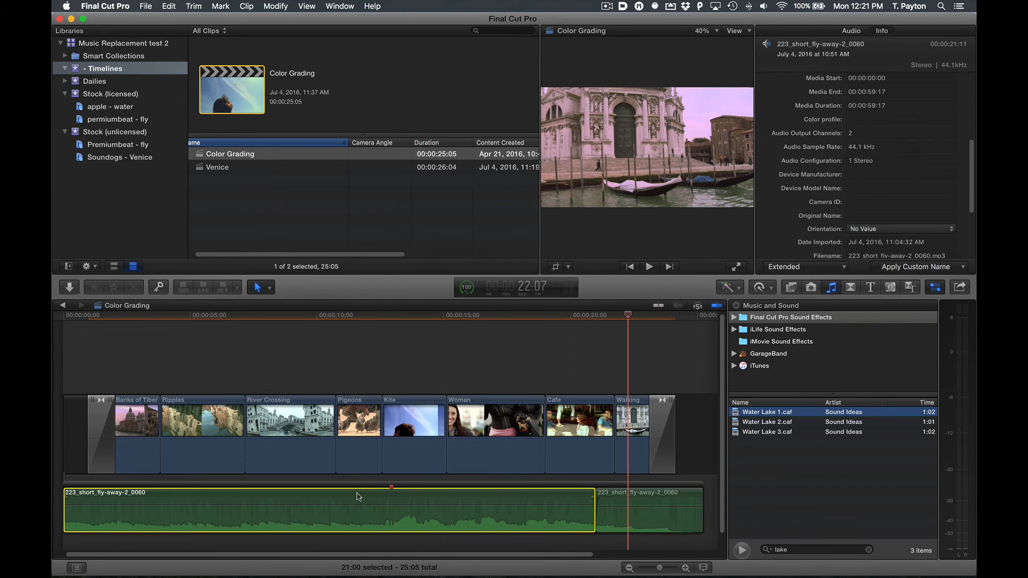
key(shift+f)
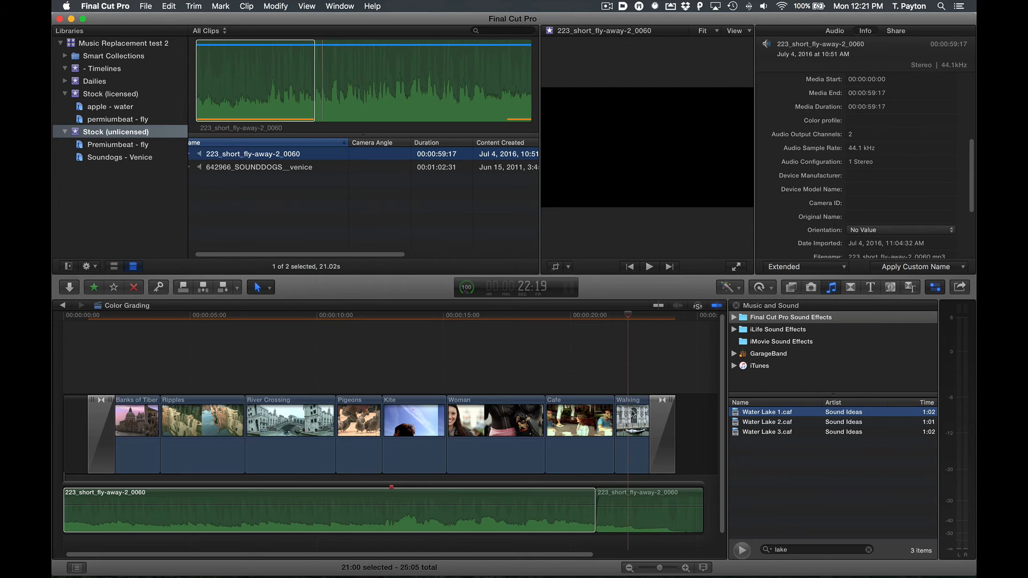
Shorten the end of the second 223_short_fly-away-2_0060 clip and extend it again frame by frame to about 25:04
click(699, 500)
click(702, 504)
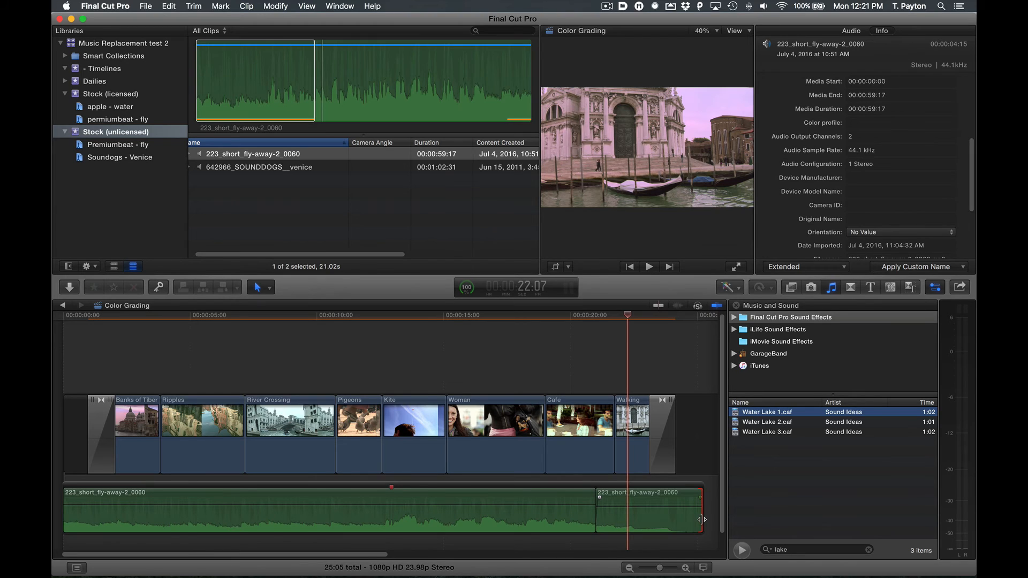
key(shift+comma)
key(period)
key(period)
key(period)
key(period)
key(period)
key(period)
key(period)
key(period)
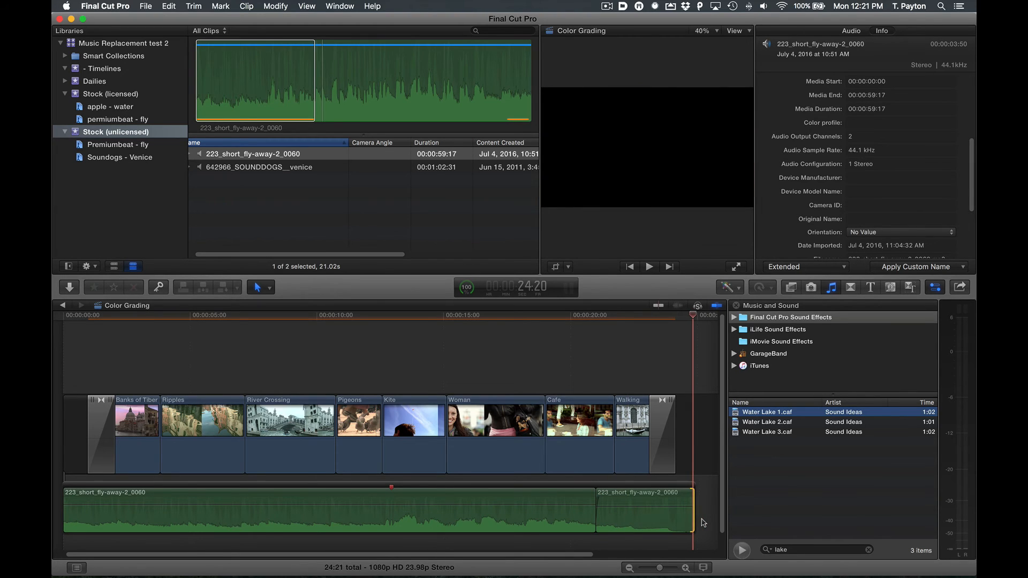
key(period)
key(period)
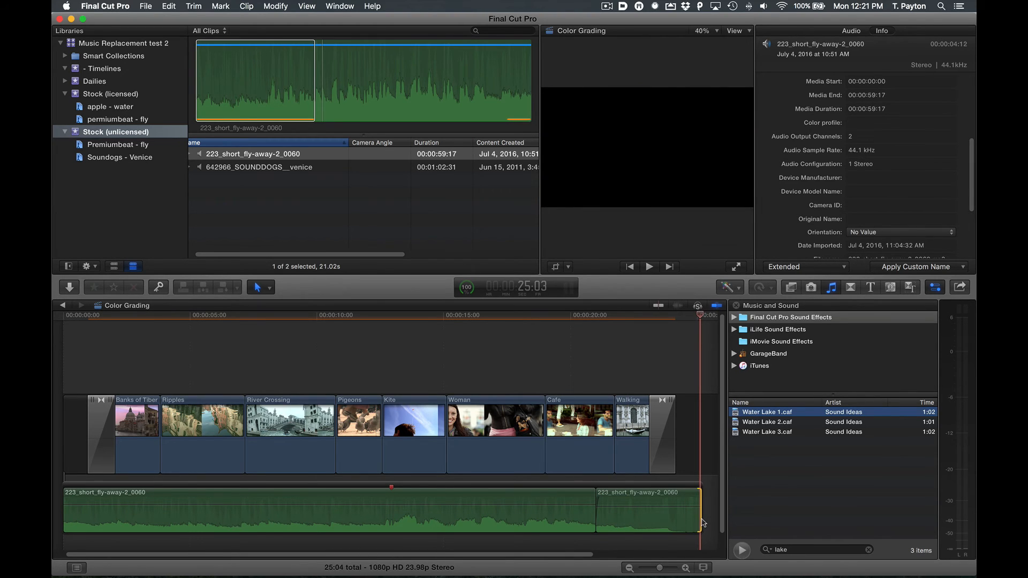
click(453, 327)
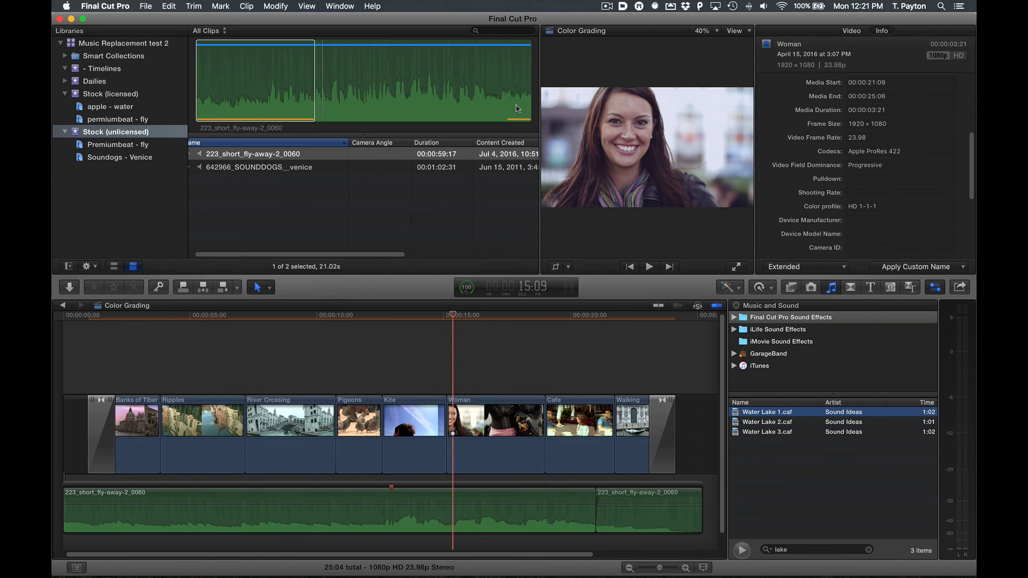
Trim the end of the second 223_short_fly-away-2_0060 clip back to about 24:17 and fit the whole project in the timeline
scroll(476, 171, left, 1)
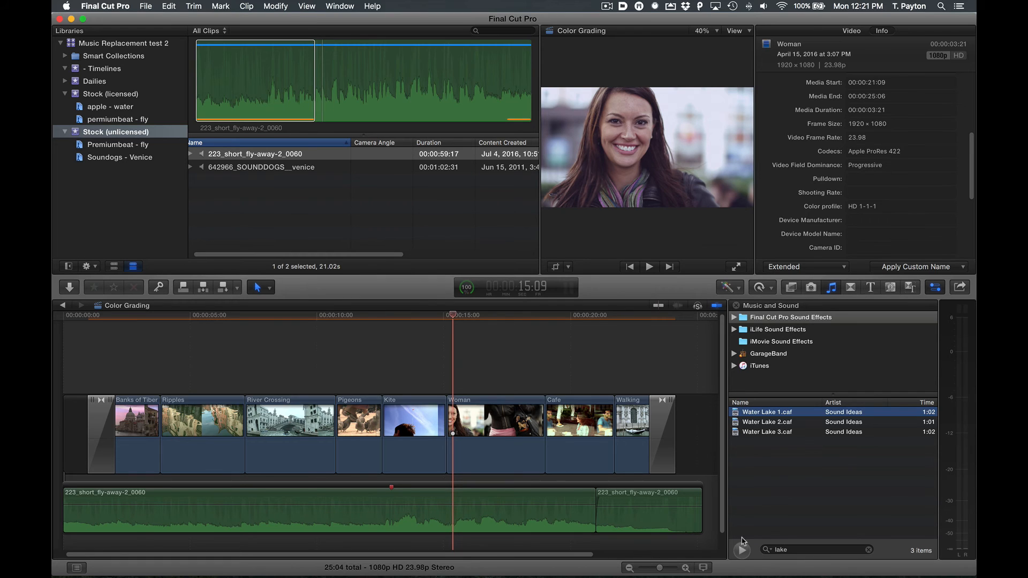
scroll(678, 466, up, 3)
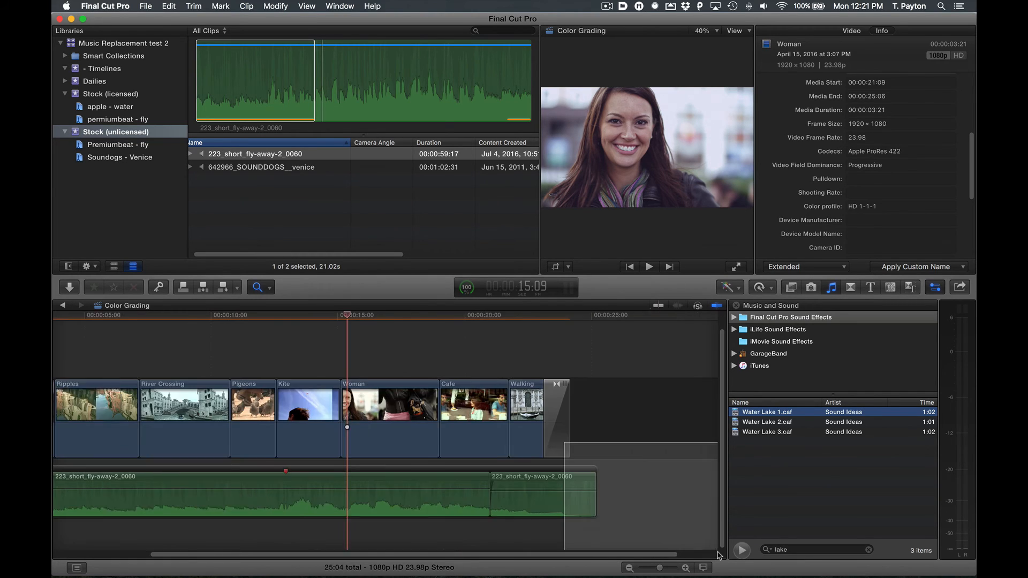
drag(548, 501, 496, 501)
click(505, 423)
key(shift+z)
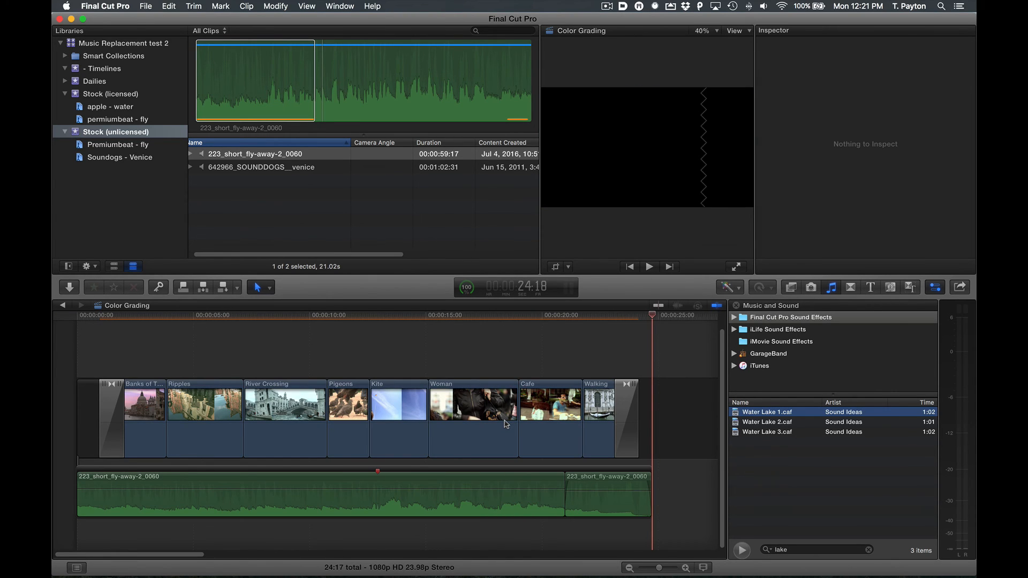
Relink the unlicensed 223_short_fly-away-2_0060 clip to Fly Away.wav in the Original Media folder
click(302, 481)
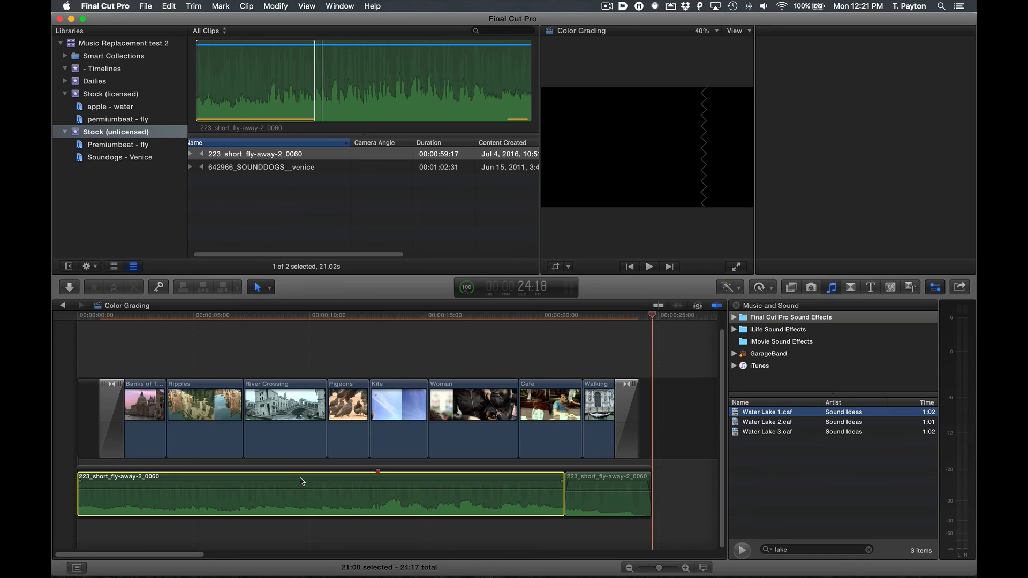
click(252, 155)
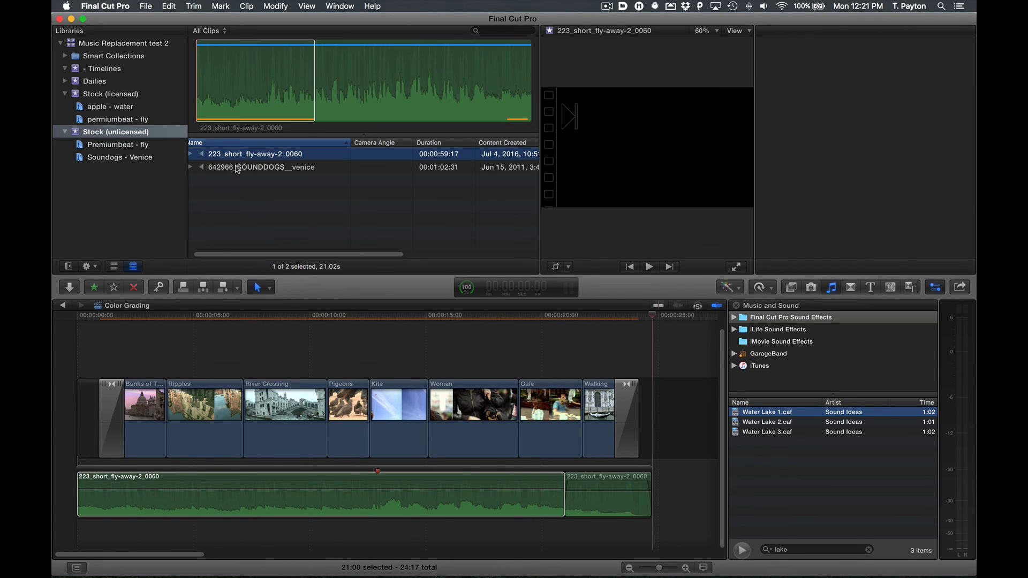
click(145, 6)
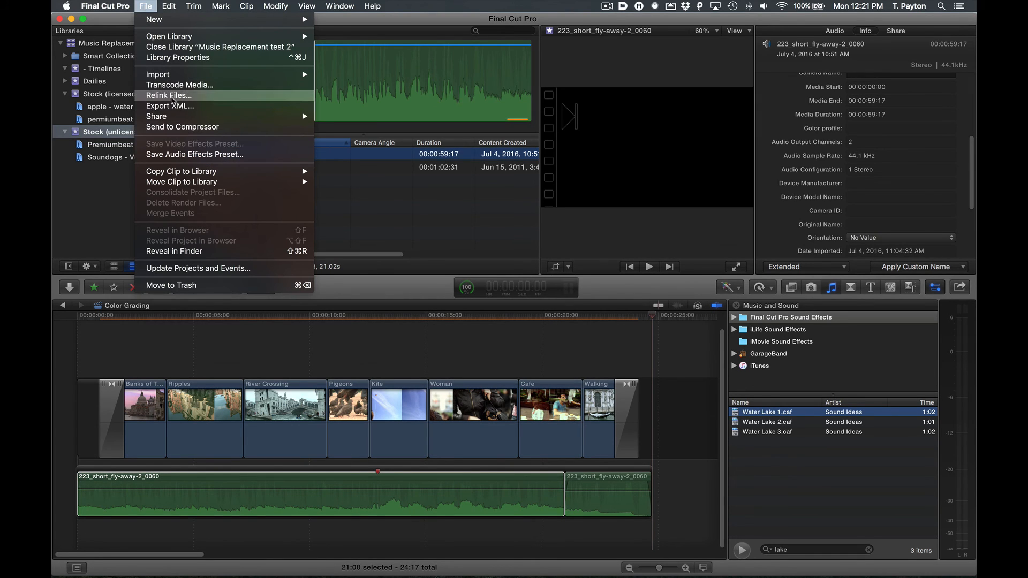
click(169, 95)
click(284, 103)
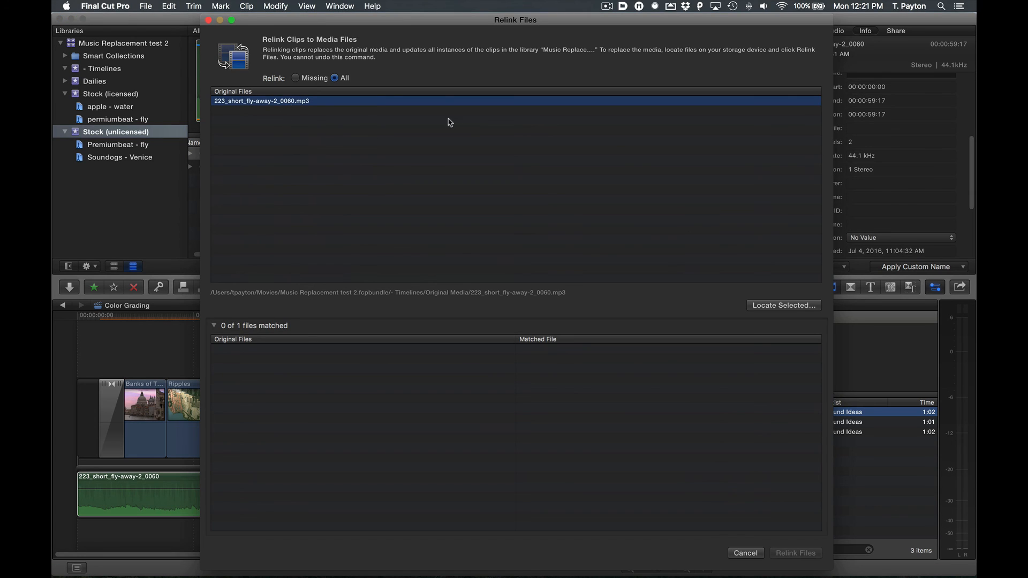
click(774, 305)
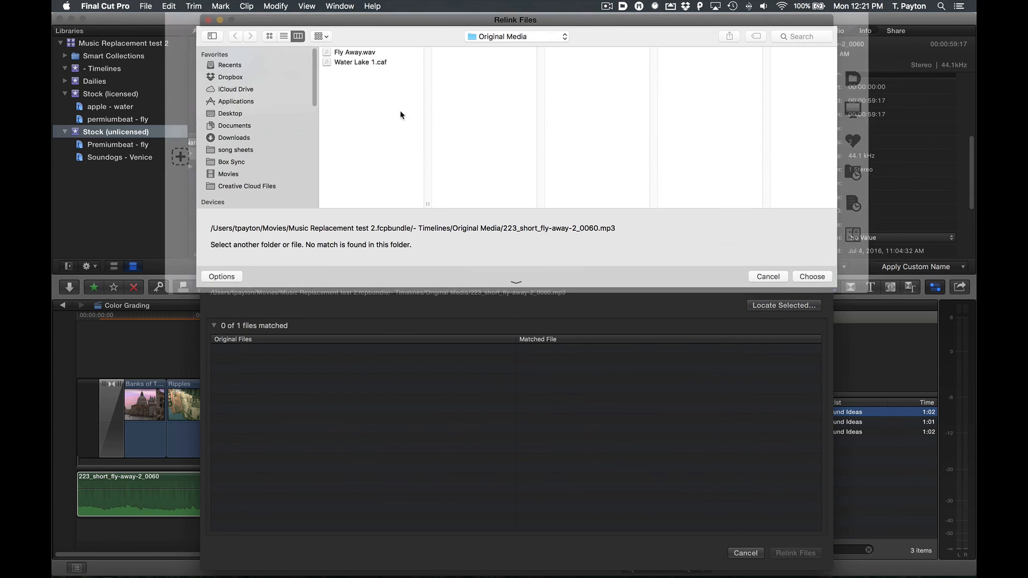
click(360, 62)
click(355, 52)
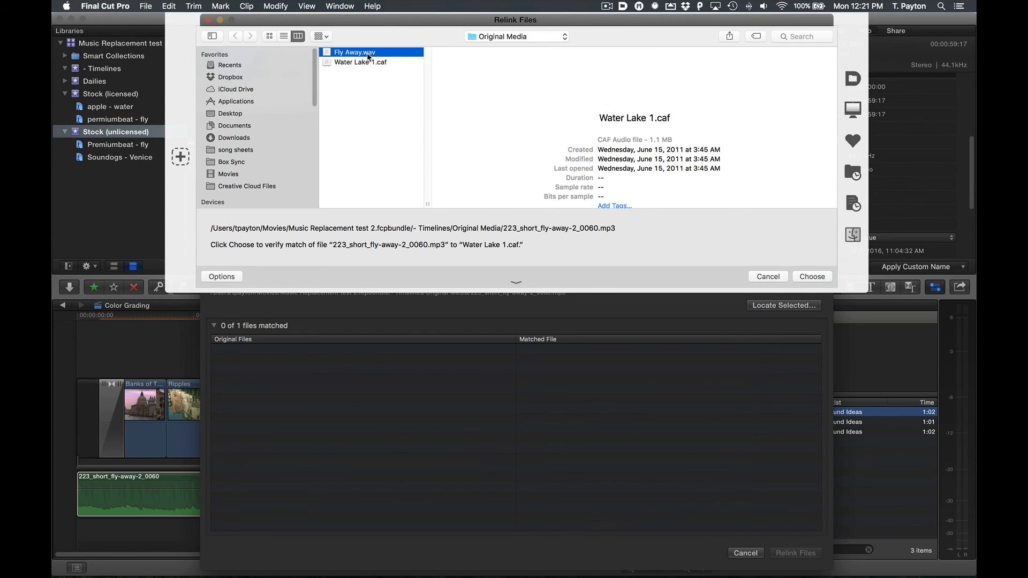
click(800, 277)
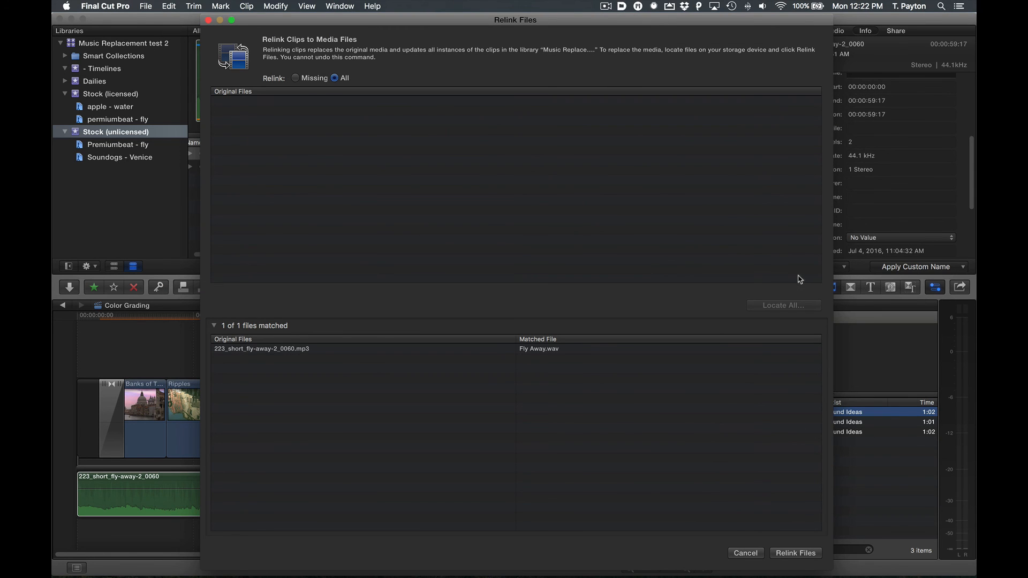
click(801, 554)
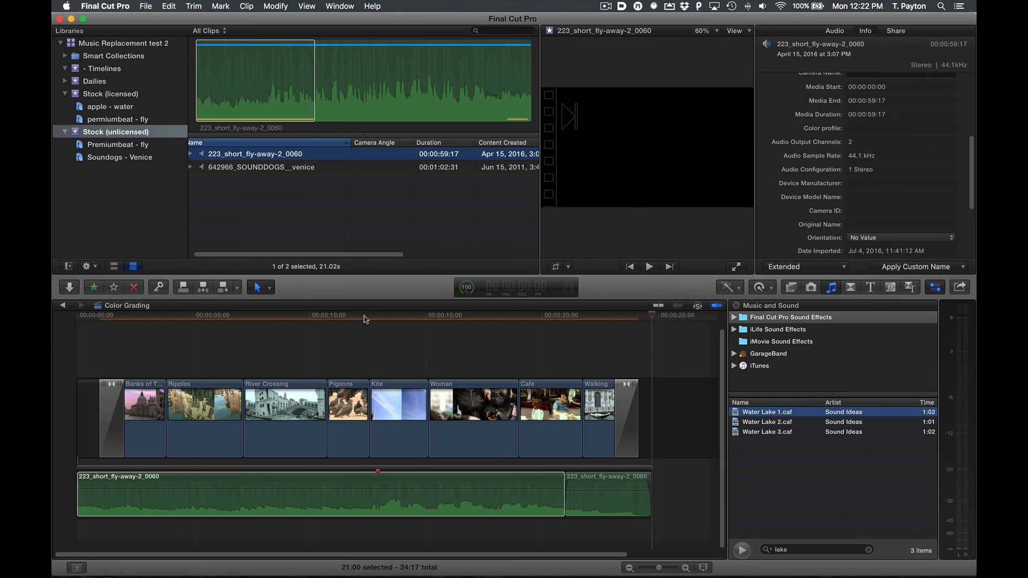
Move the playhead to the red marker on the first audio clip, beneath the Kite shot
mouse_move(366, 319)
mouse_down()
mouse_move(395, 320)
mouse_move(353, 319)
mouse_move(378, 320)
mouse_up()
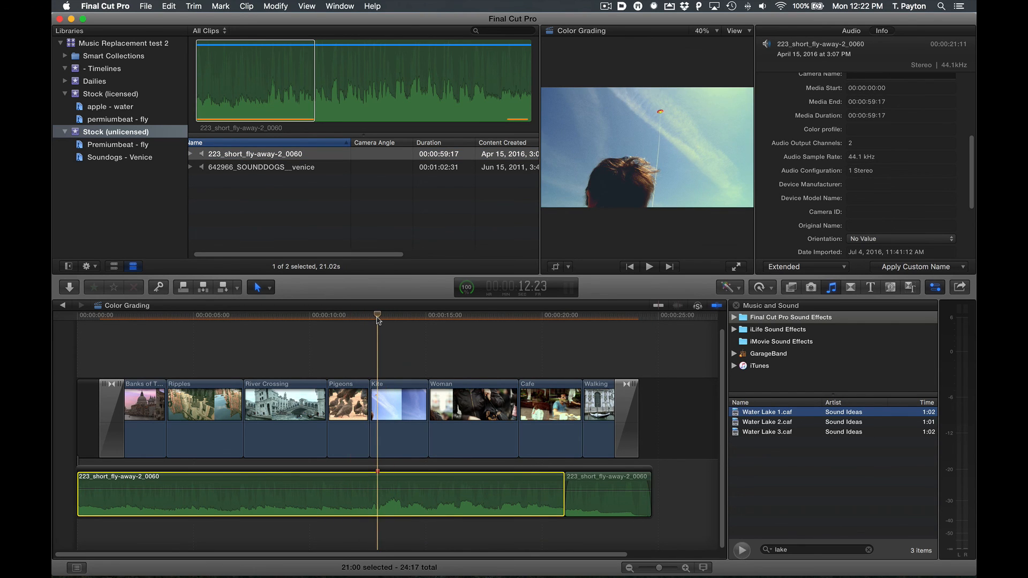